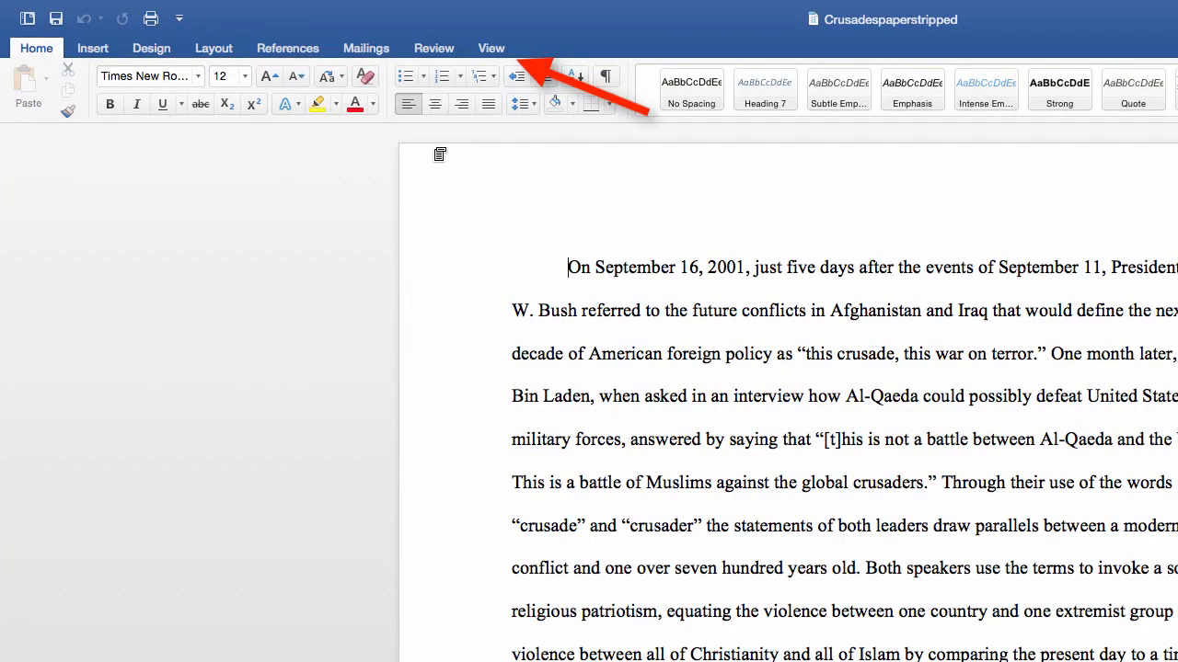
Turn on the ruler display for the document
{"action": "left_click", "coordinate": [492, 51]}
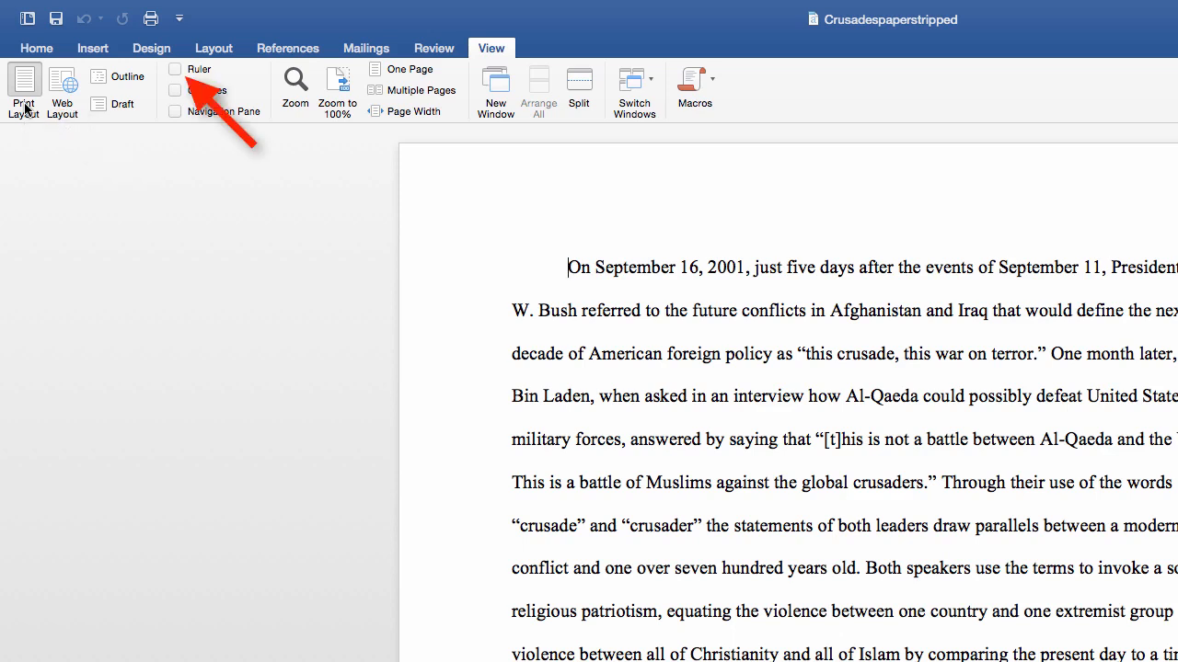
{"action": "left_click", "coordinate": [175, 69]}
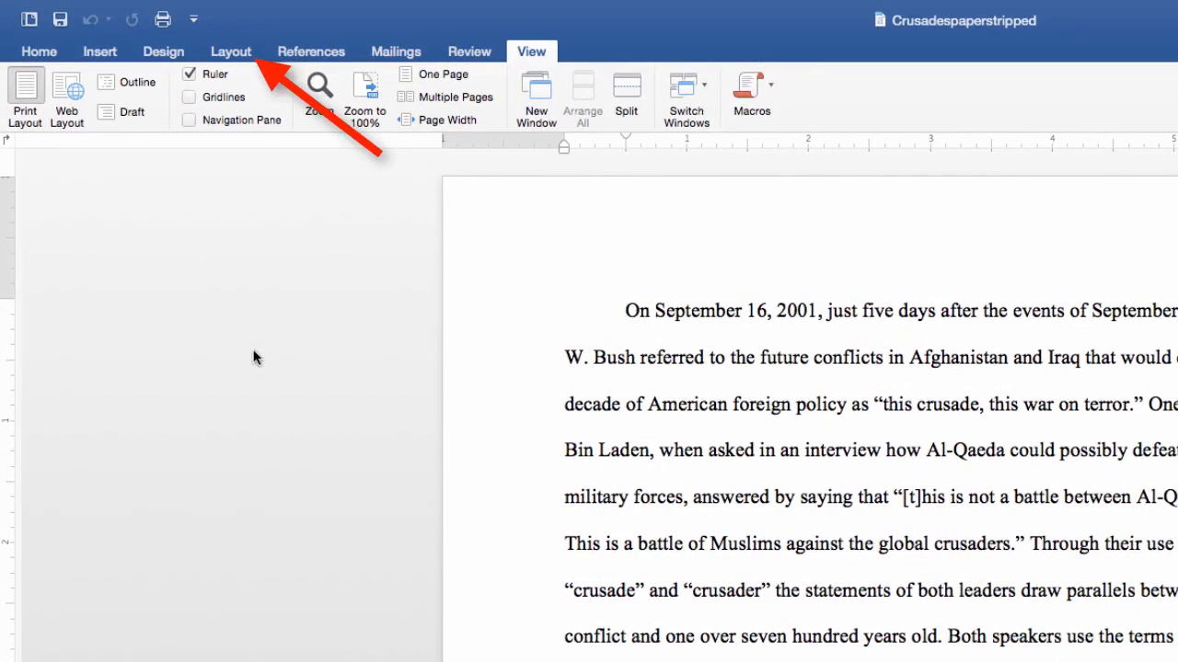
Apply custom margins of 1" at top, bottom, left and right to the whole document
{"action": "left_click", "coordinate": [241, 55]}
{"action": "left_click", "coordinate": [52, 88]}
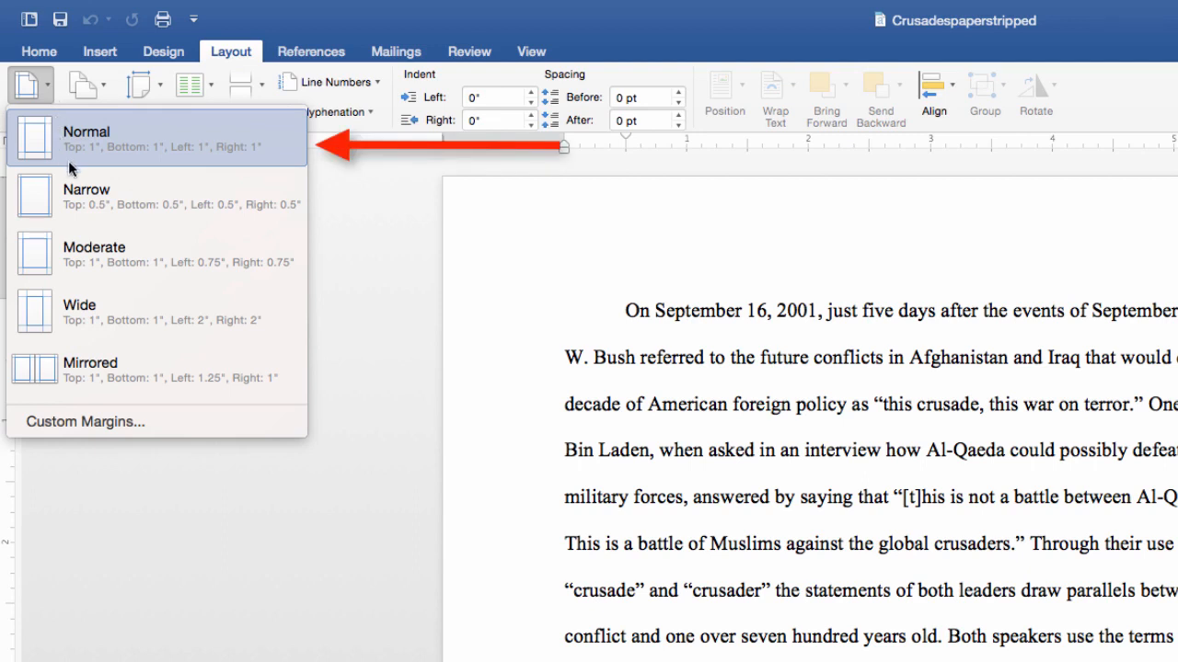
{"action": "left_click", "coordinate": [114, 427]}
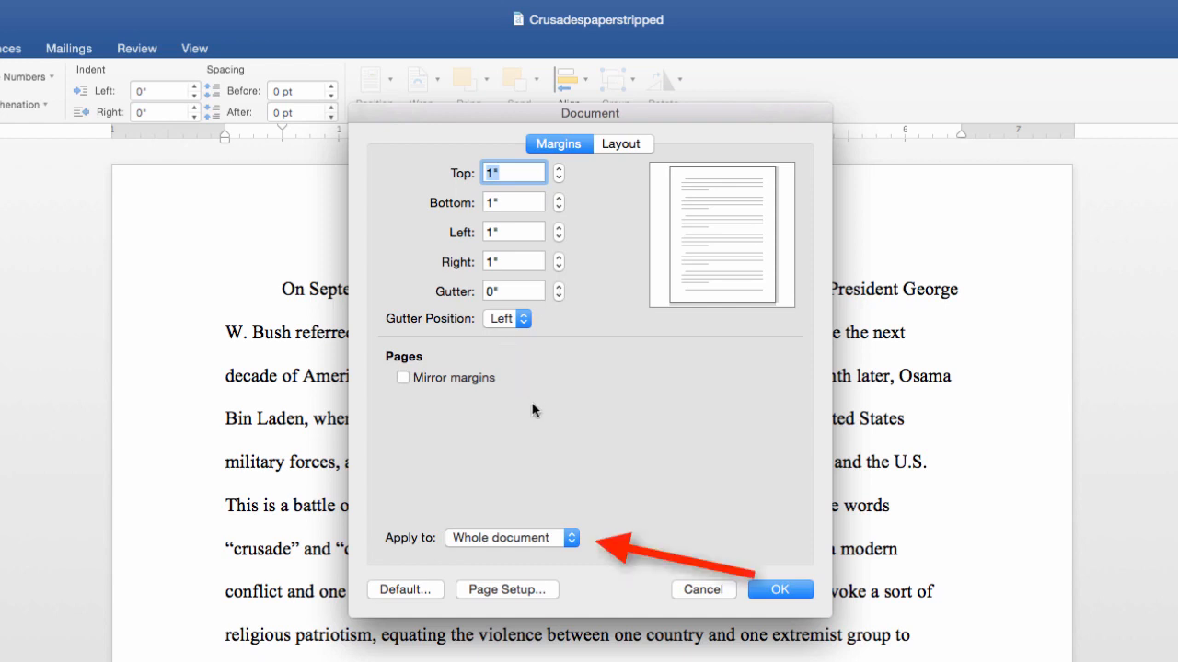
{"action": "left_click", "coordinate": [572, 537]}
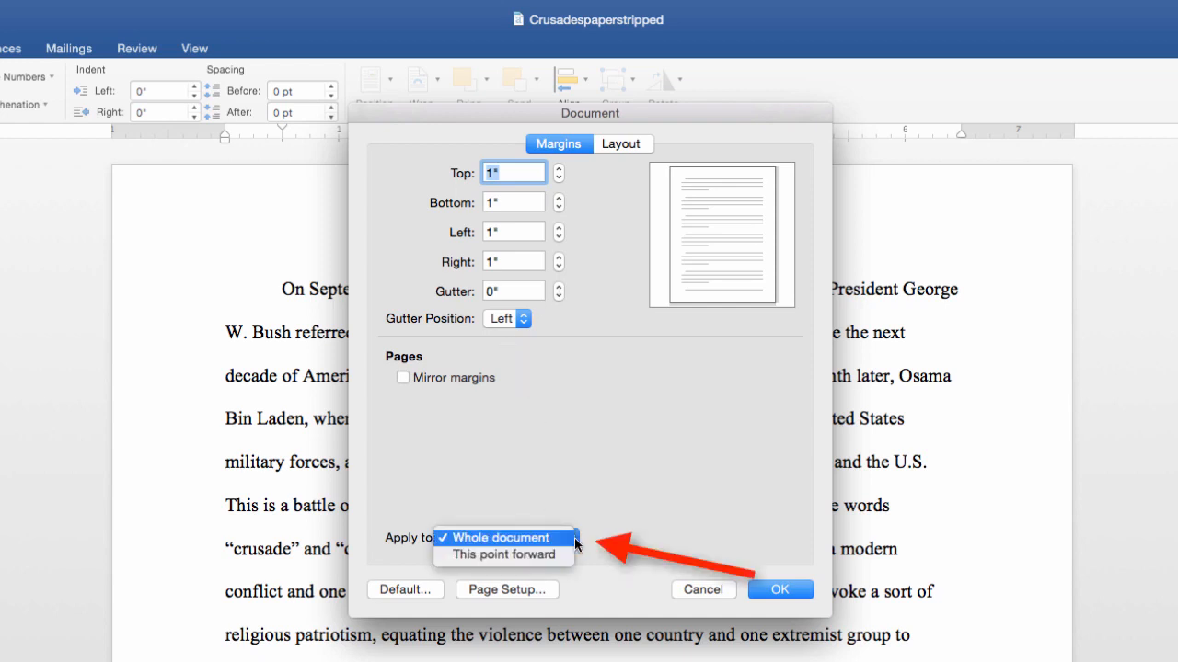
{"action": "left_click", "coordinate": [771, 592]}
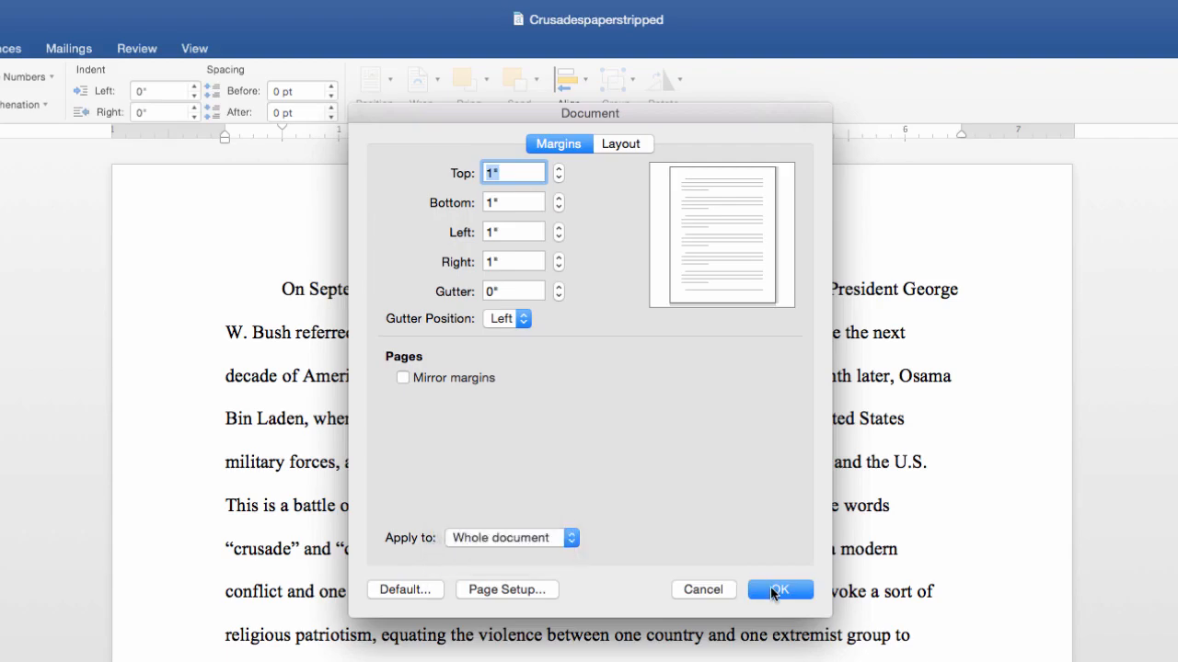
{"action": "left_click", "coordinate": [771, 592]}
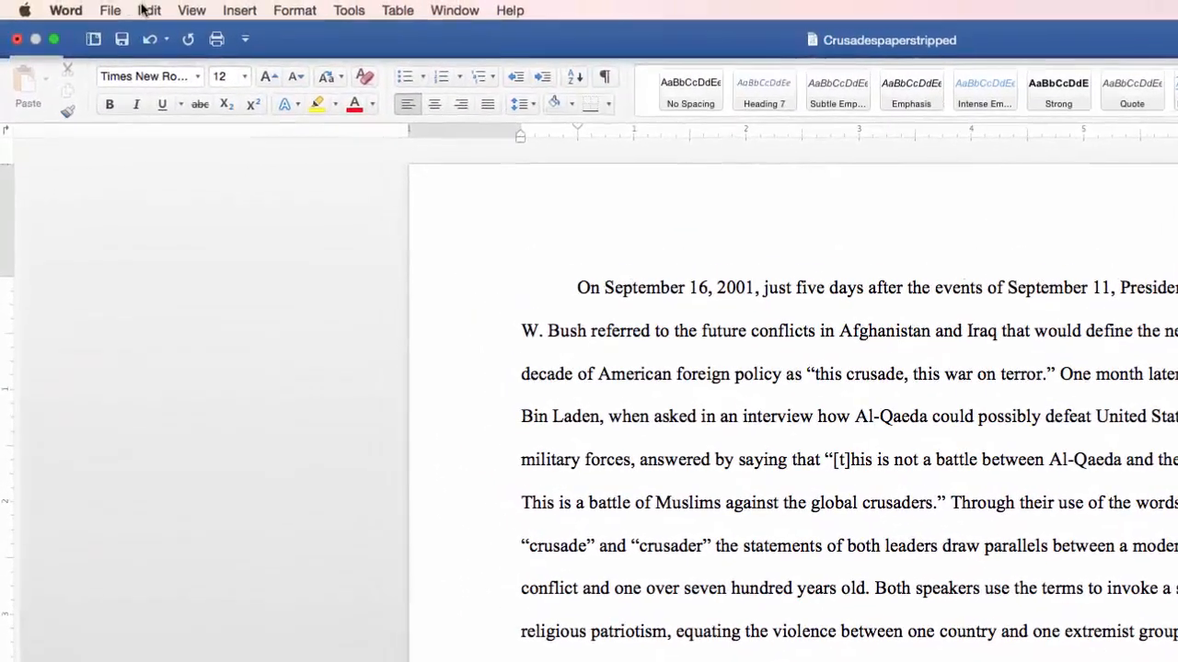
Format all the document's text with double line spacing and a special first-line indent of 0.5"
{"action": "left_click", "coordinate": [151, 10]}
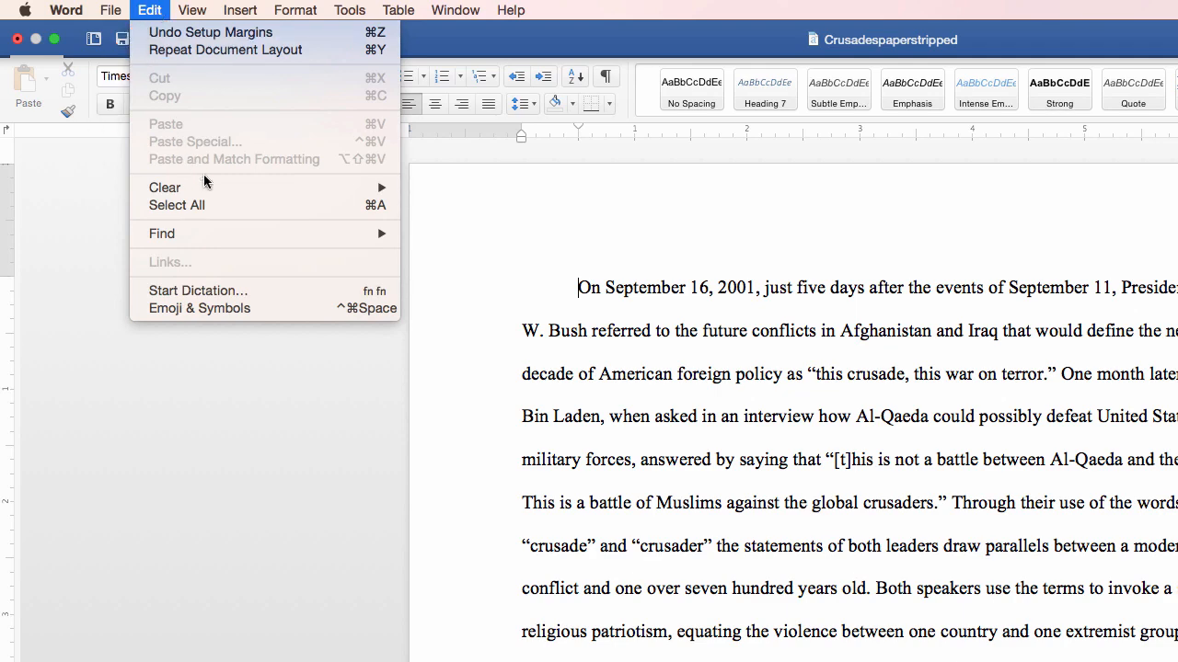
{"action": "left_click", "coordinate": [220, 204]}
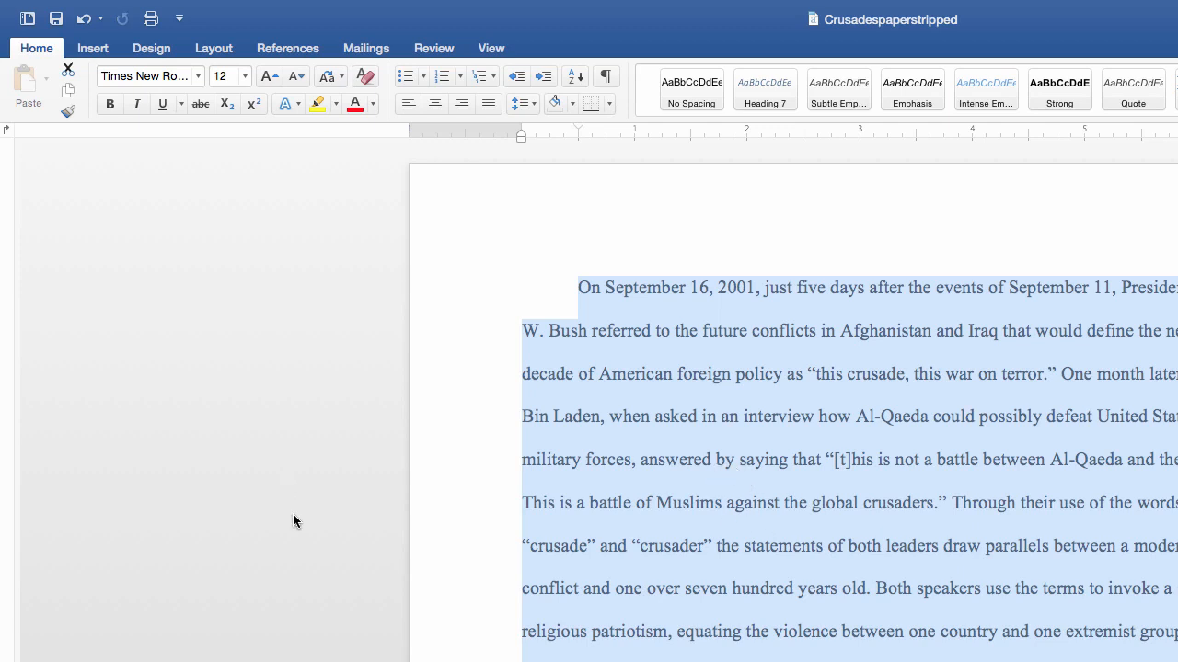
{"action": "left_click", "coordinate": [318, 9]}
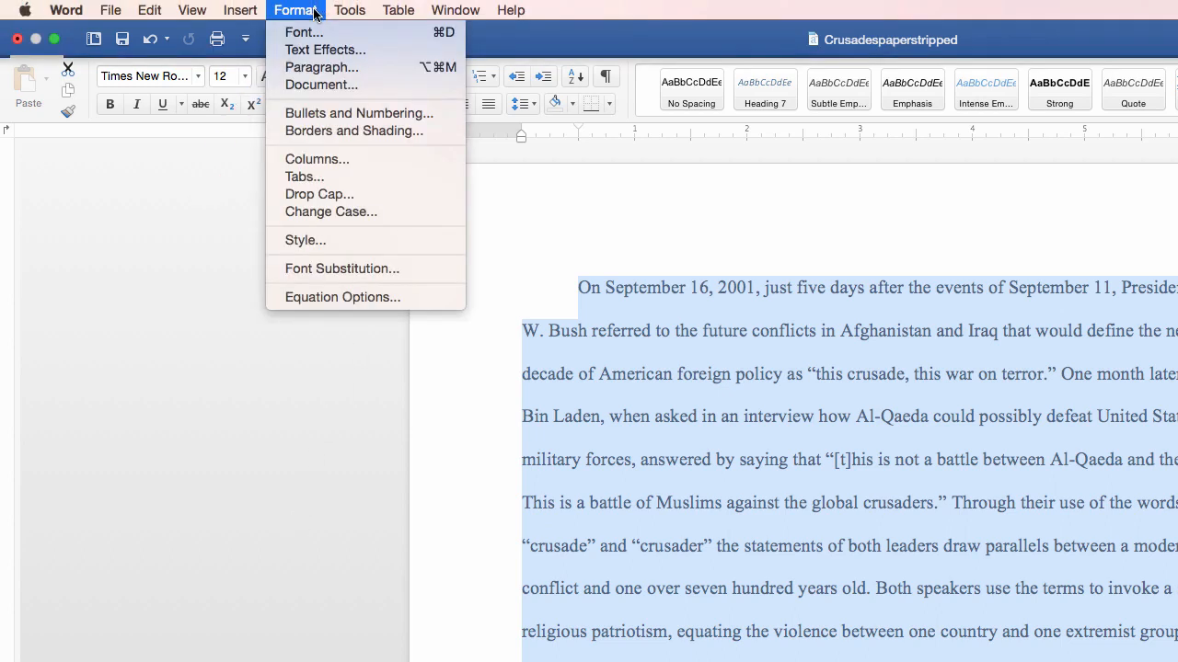
{"action": "left_click", "coordinate": [322, 67]}
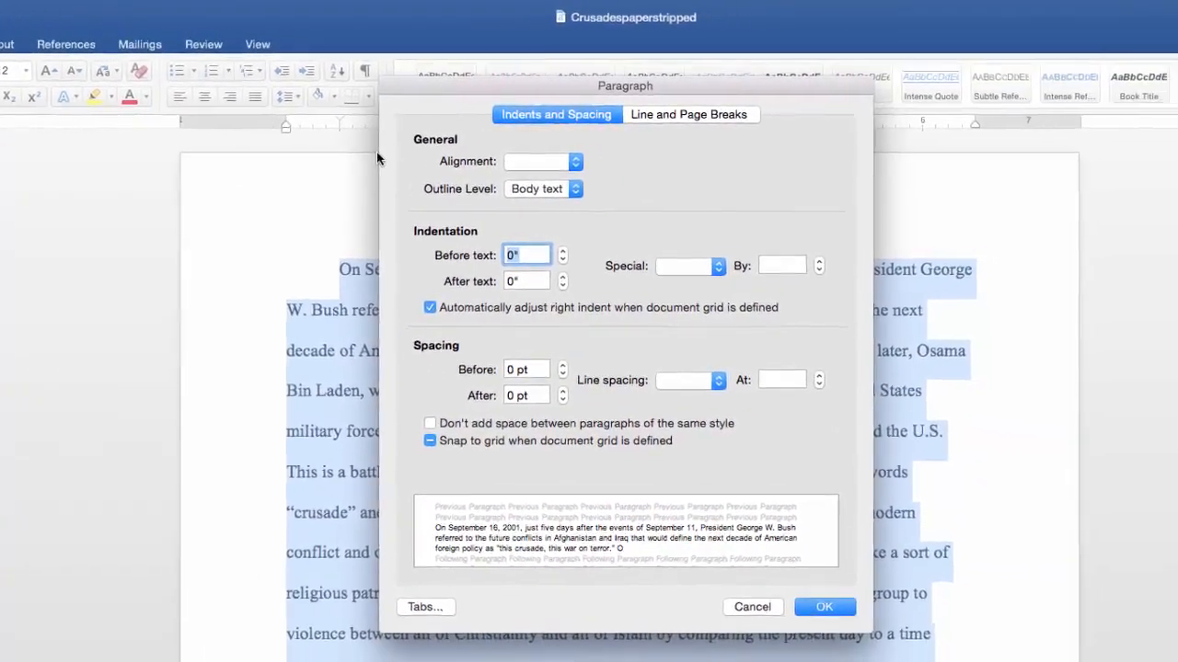
{"action": "left_click", "coordinate": [683, 385]}
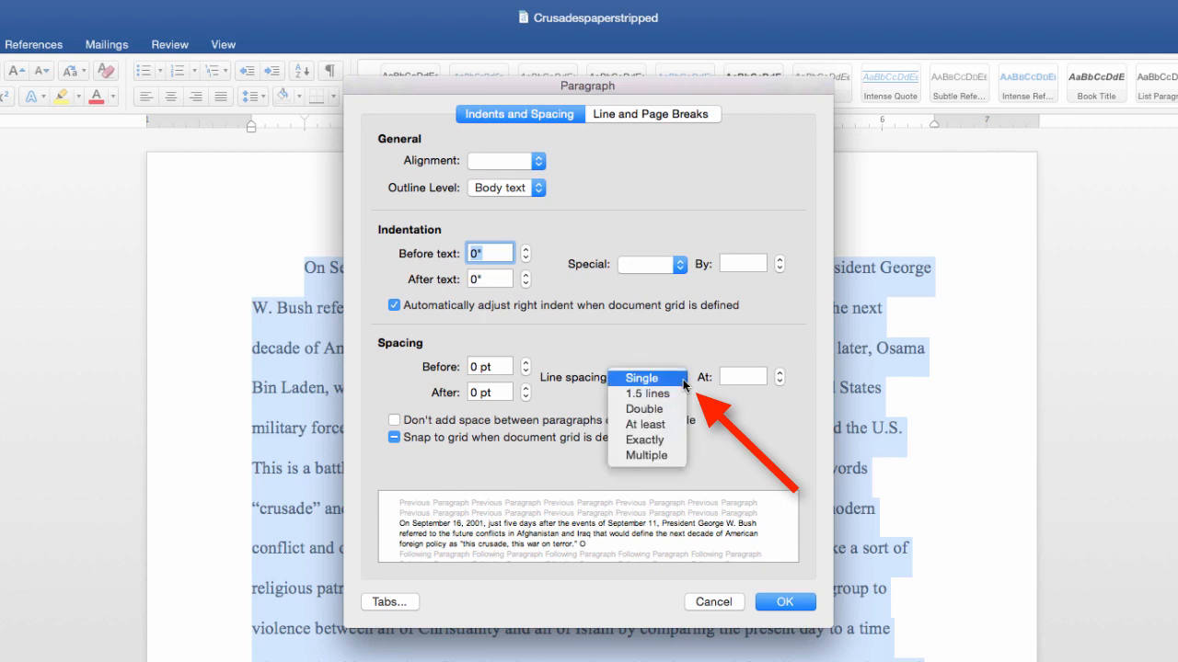
{"action": "left_click", "coordinate": [644, 407]}
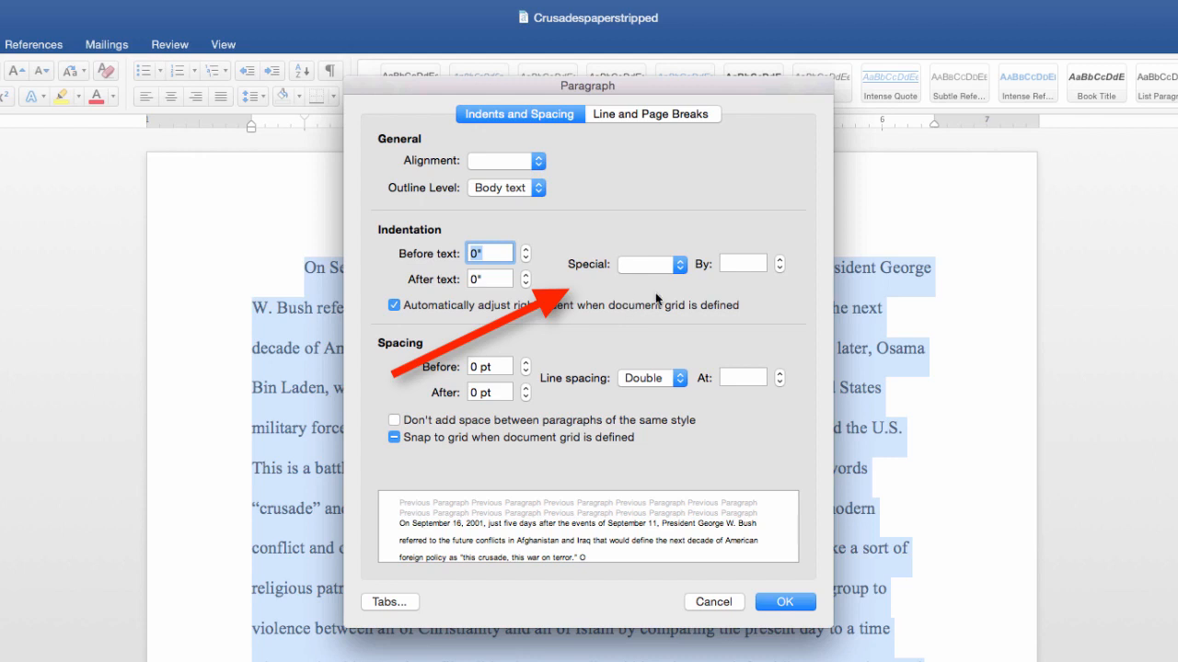
{"action": "left_click", "coordinate": [682, 269]}
{"action": "left_click", "coordinate": [684, 279]}
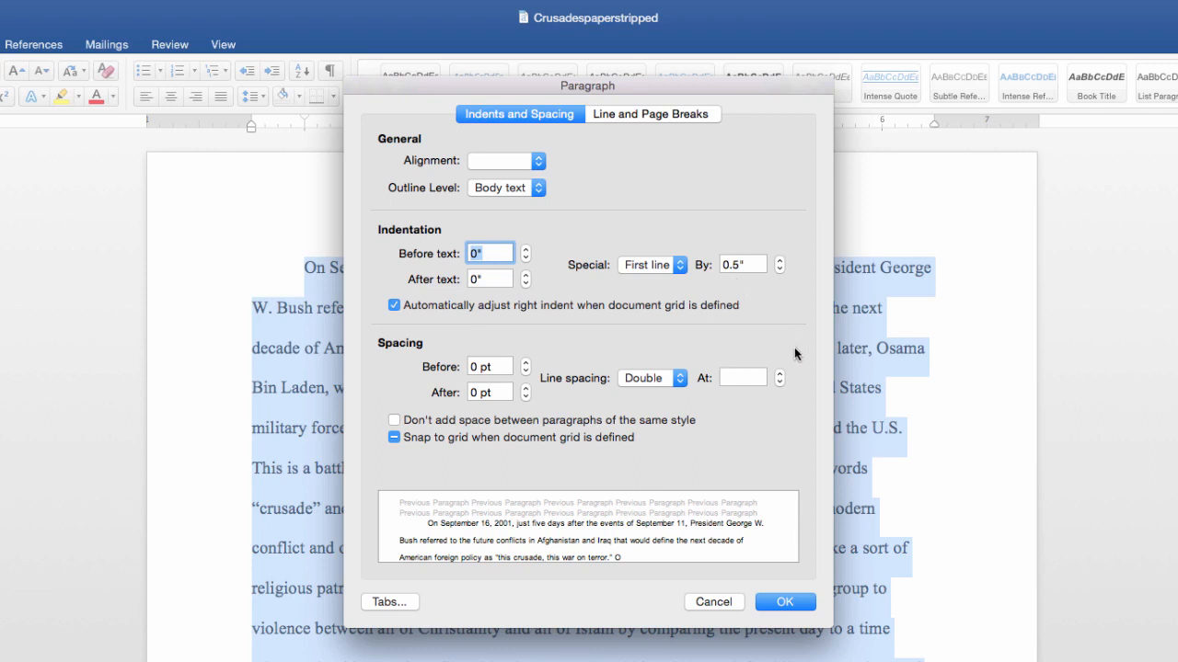
{"action": "left_click", "coordinate": [791, 603]}
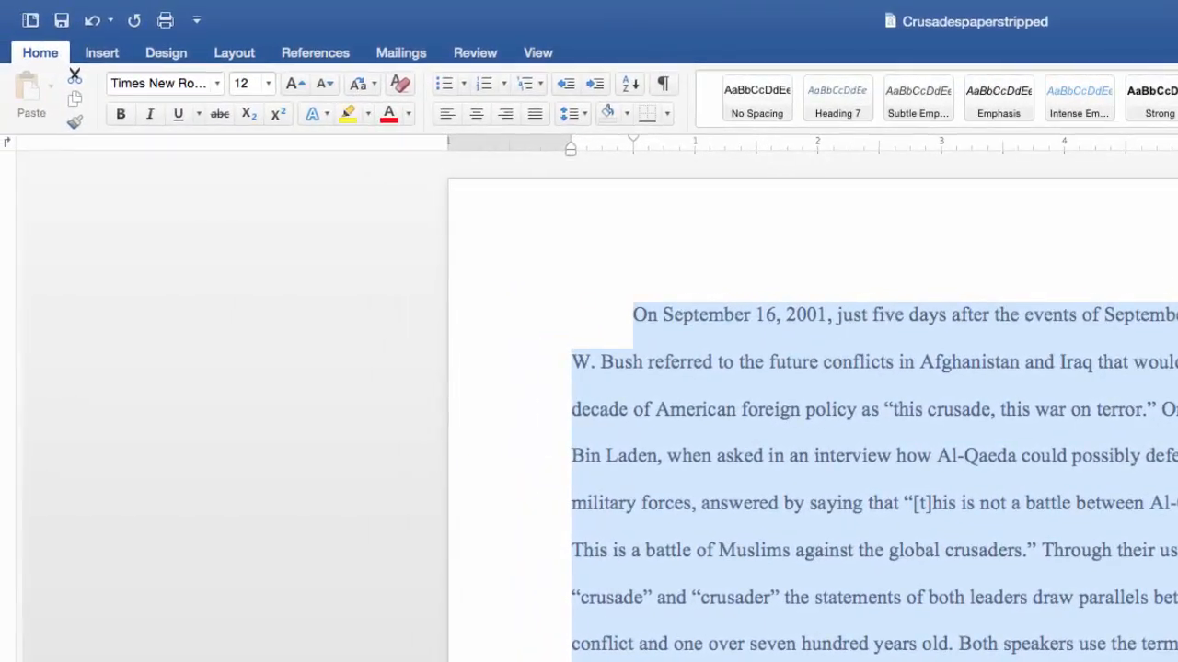
Set the font of the entire selected text to Times New Roman at size 12
{"action": "scroll", "coordinate": [812, 419], "scroll_direction": "down", "scroll_amount": 1}
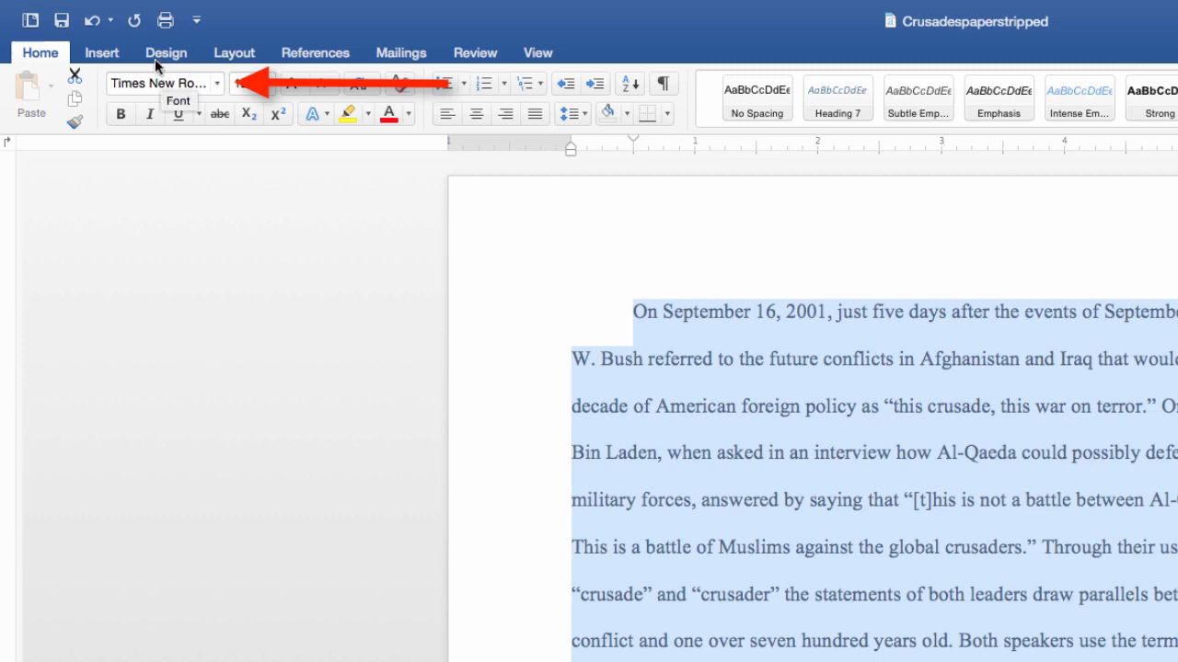
{"action": "left_click", "coordinate": [218, 84]}
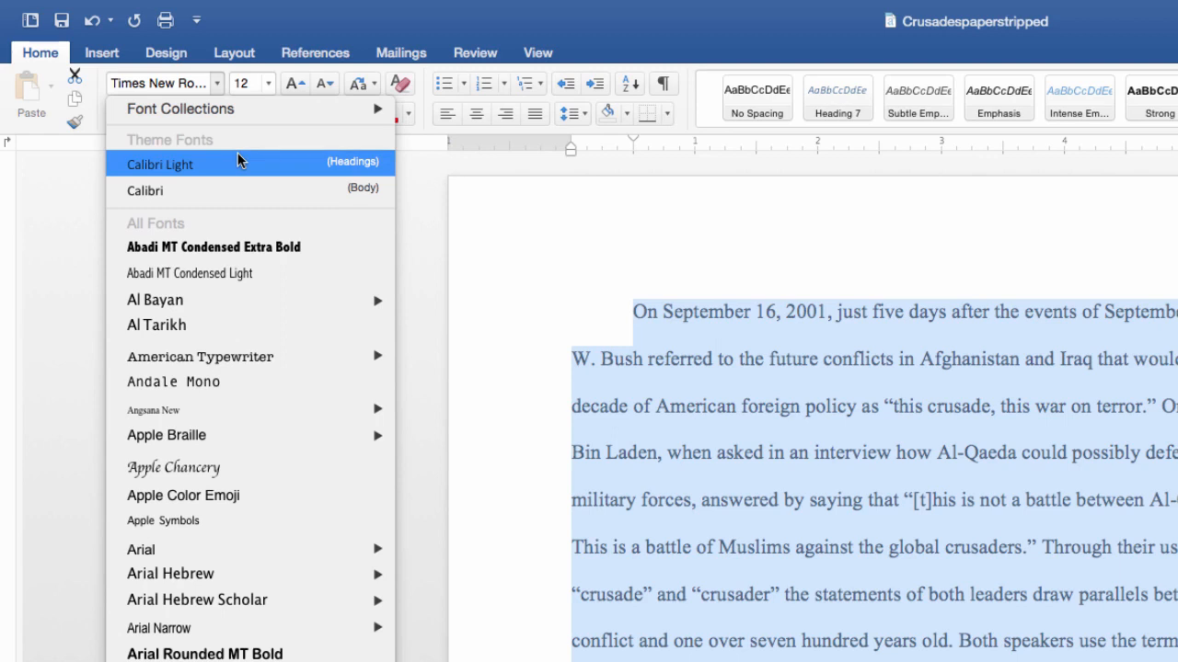
{"action": "left_click", "coordinate": [179, 86]}
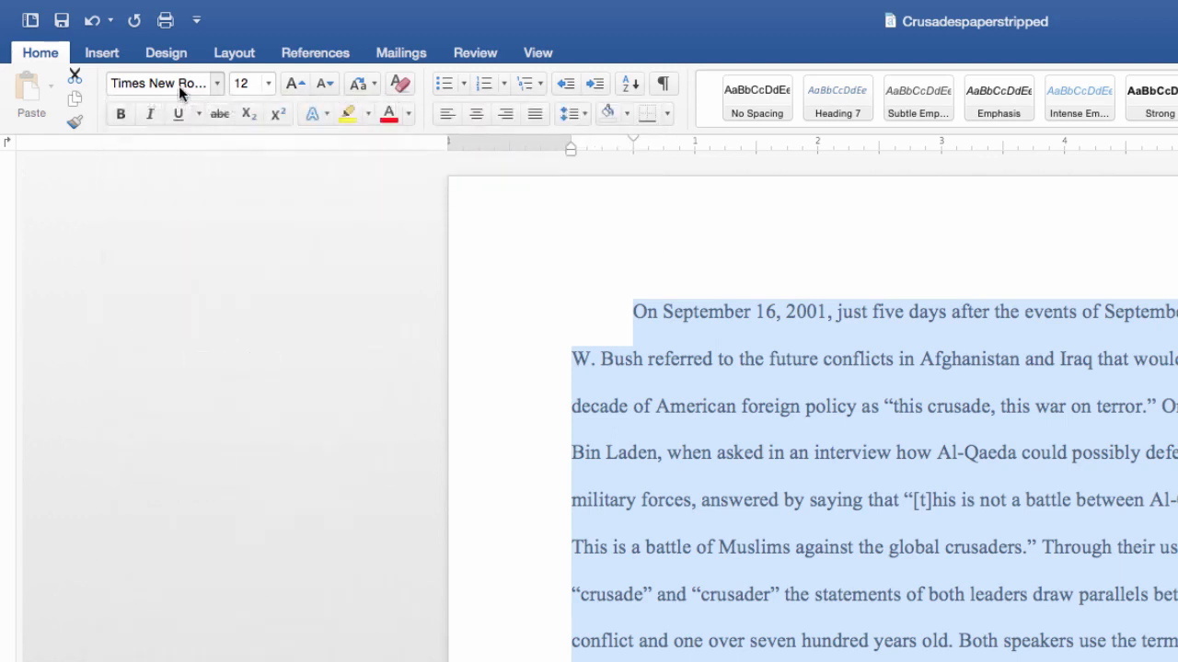
{"action": "left_click", "coordinate": [179, 85]}
{"action": "type", "text": "Ti"}
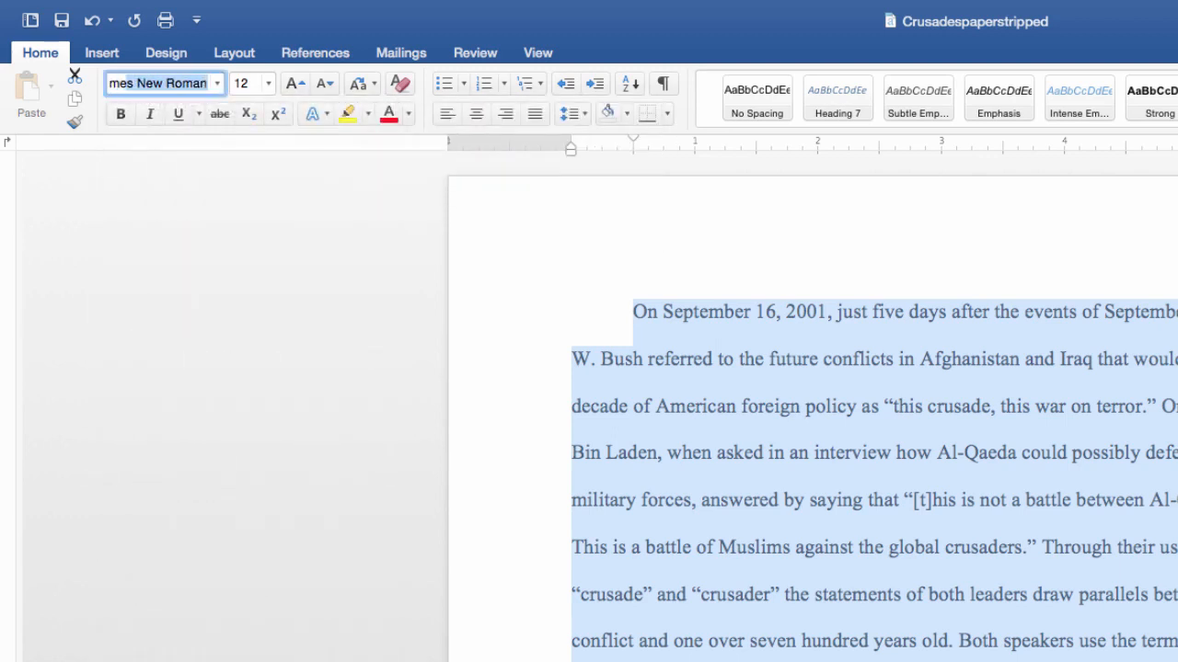
{"action": "key", "text": "Return"}
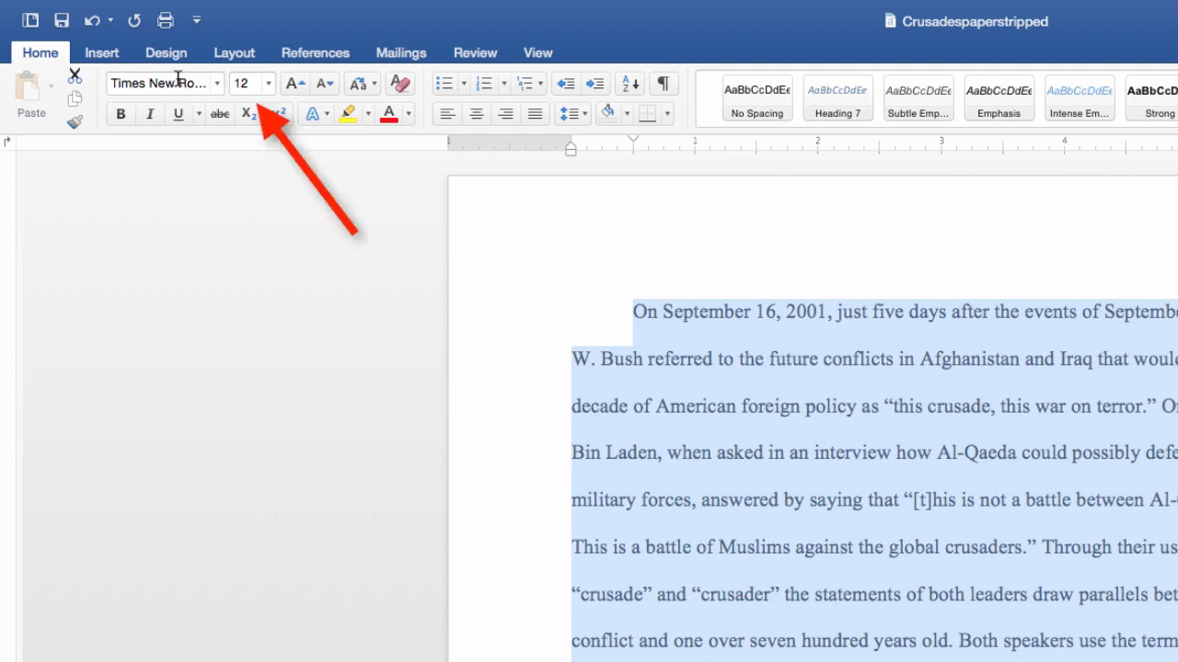
{"action": "left_click", "coordinate": [268, 83]}
{"action": "left_click", "coordinate": [267, 283]}
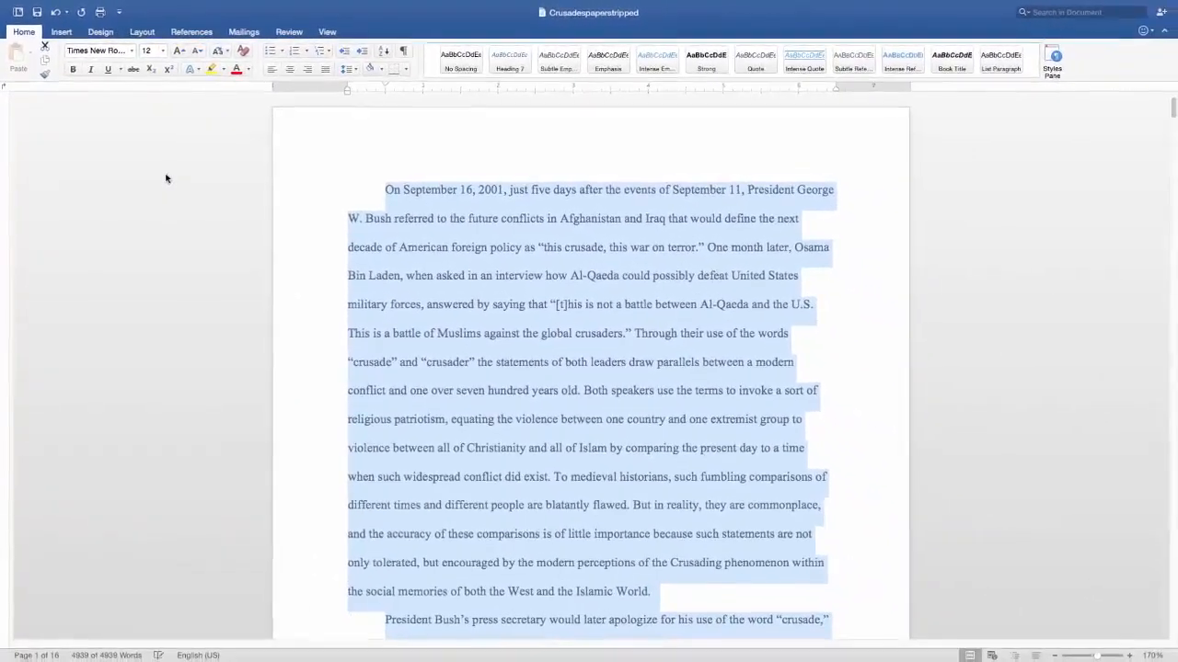
Above the first paragraph, add unindented heading lines with the author's name, the professor's name, "HIST 492: The Crusades" and "April 23, 2017"
{"action": "left_click", "coordinate": [298, 278]}
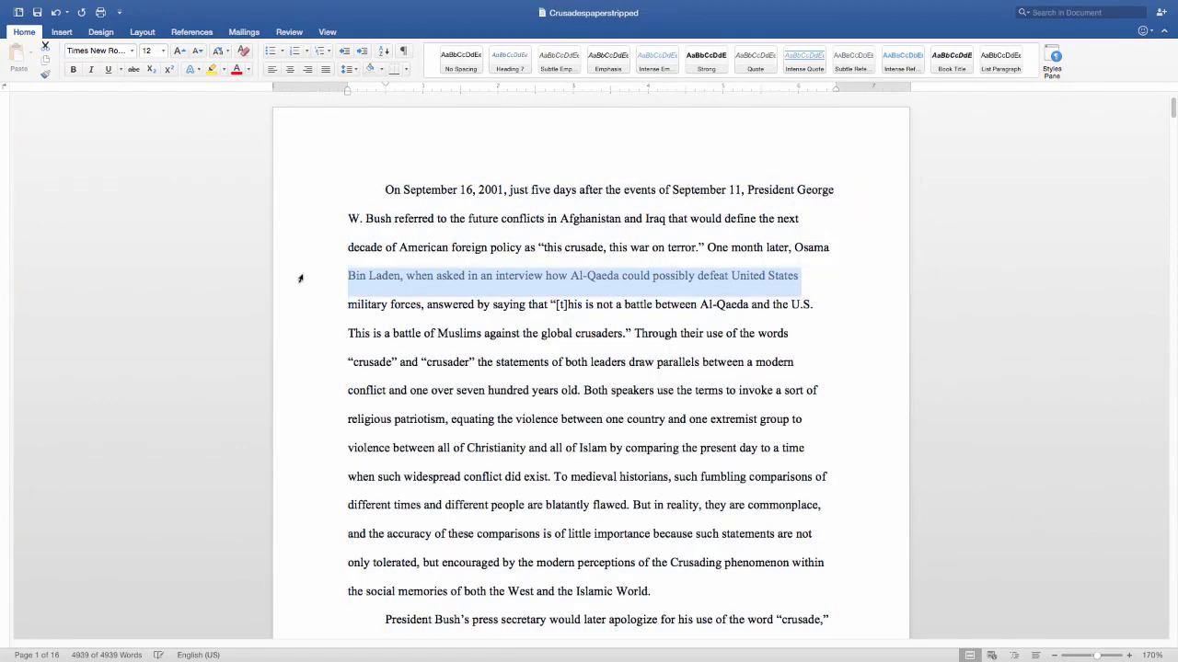
{"action": "left_click", "coordinate": [423, 285]}
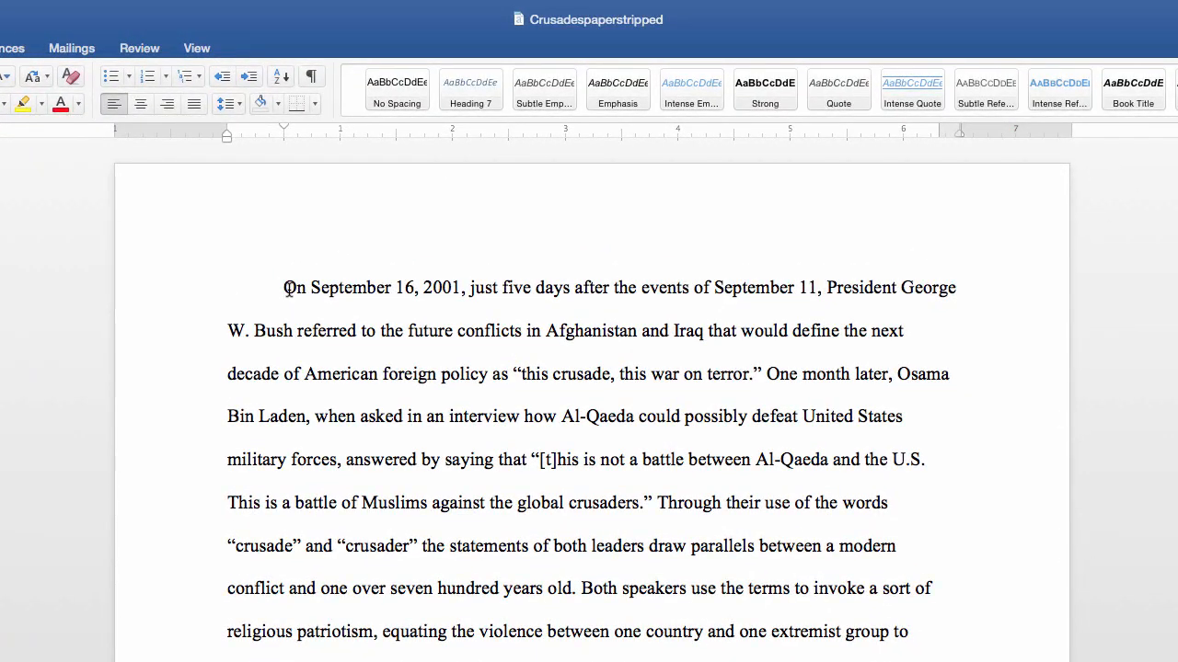
{"action": "key", "text": "Return"}
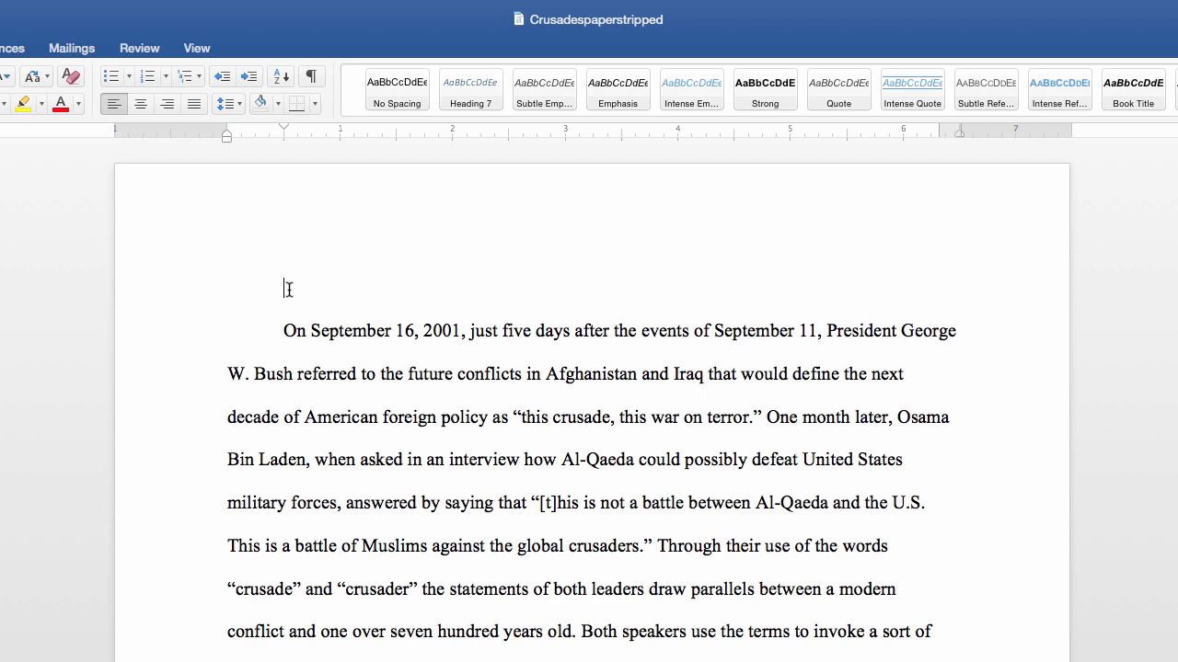
{"action": "key", "text": "BackSpace"}
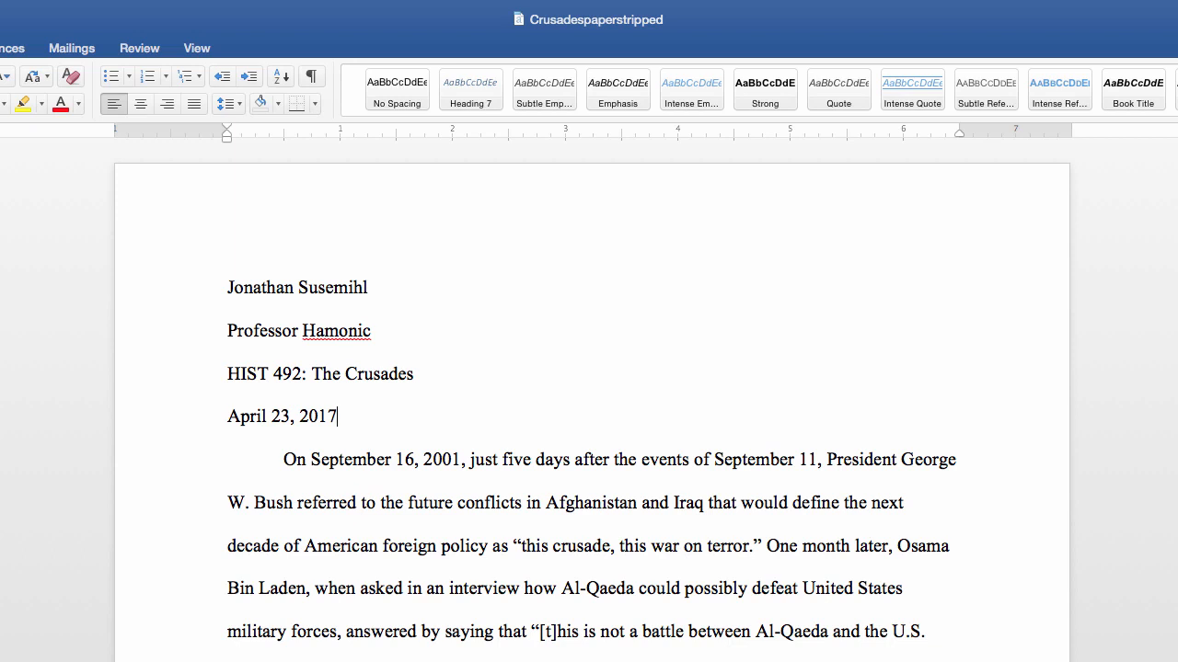
Add the centered title "Perceptions of the Crusades" on a new line below the date
{"action": "key", "text": "Return"}
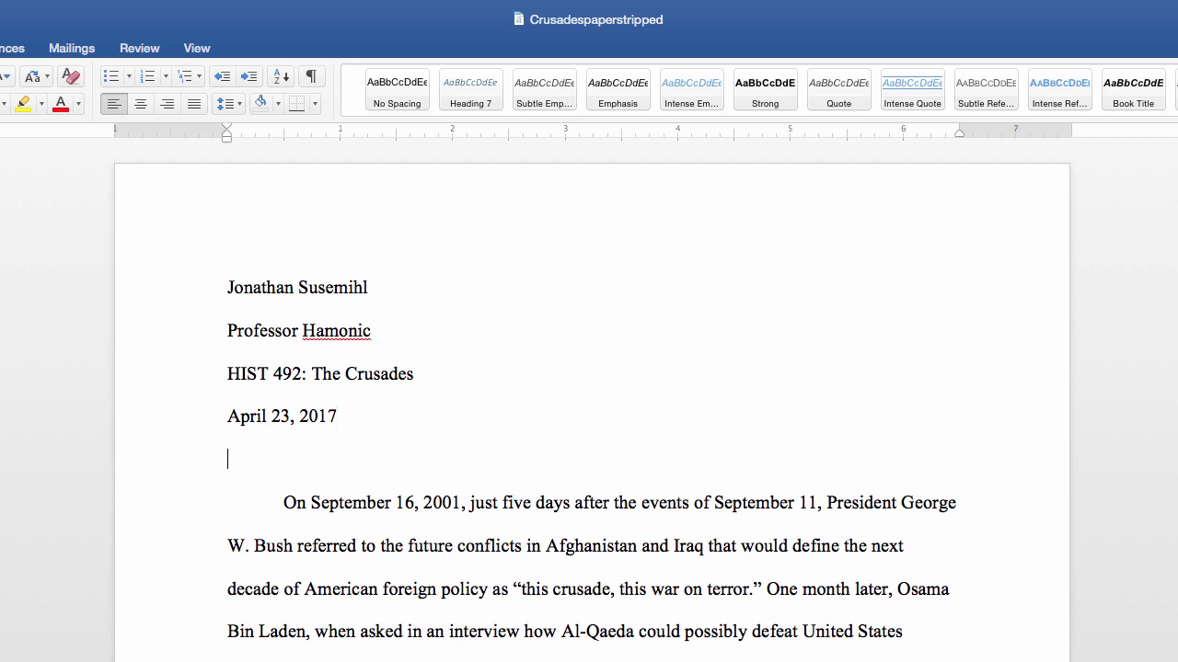
{"action": "key", "text": "super+e"}
{"action": "type", "text": "Perceptions of the Crusades"}
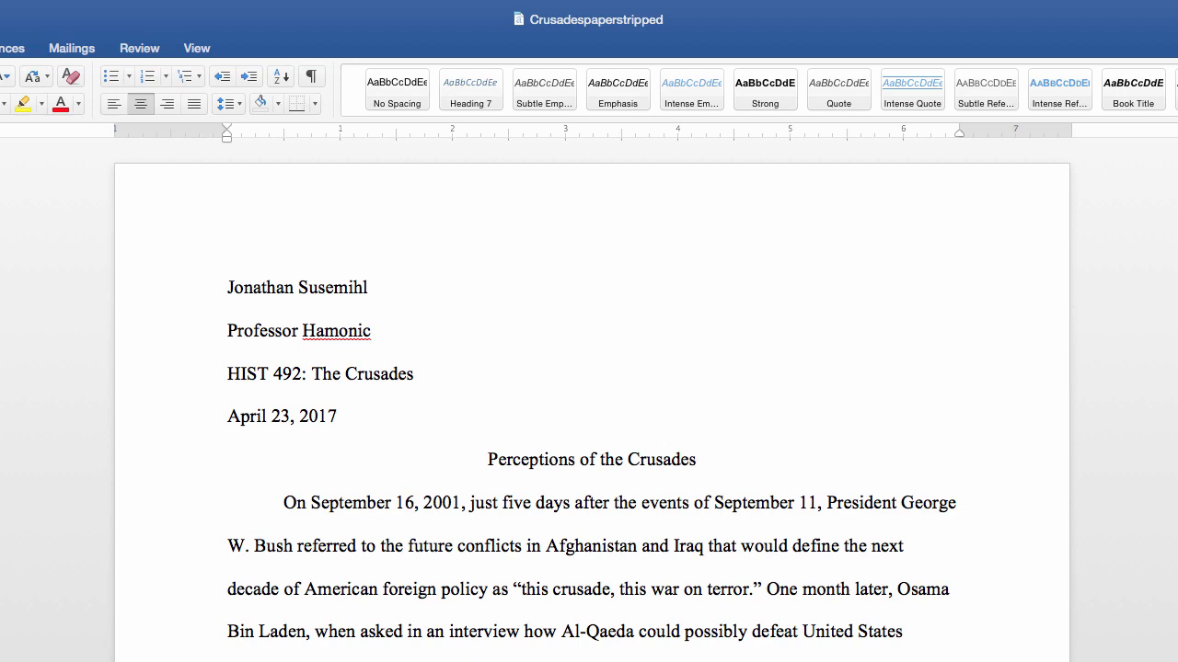
Turn off Different First Page and build a right-aligned header with the author's last name before the page number, shown on the first page
{"action": "double_click", "coordinate": [466, 205]}
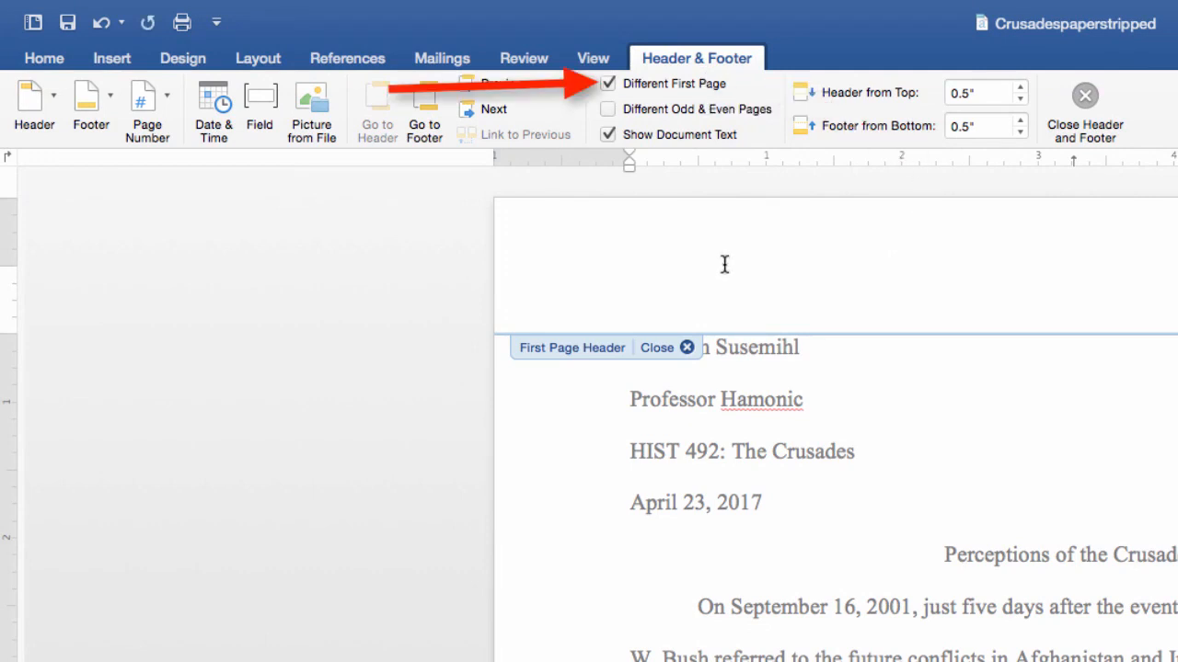
{"action": "left_click", "coordinate": [608, 84]}
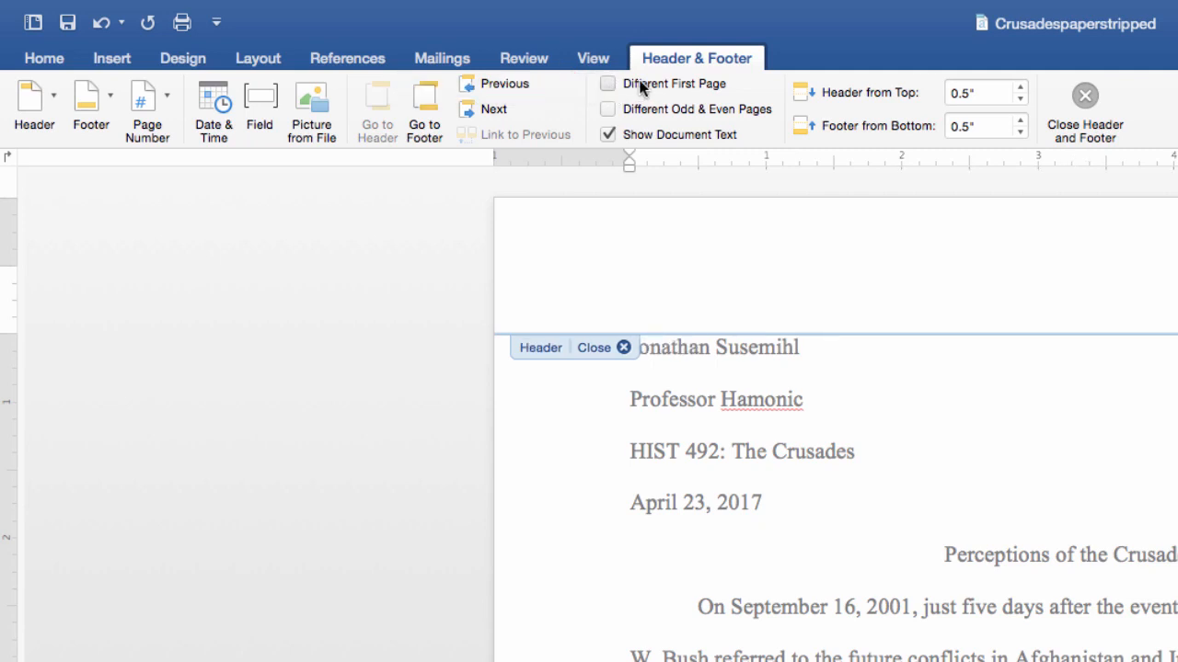
{"action": "left_click", "coordinate": [150, 106]}
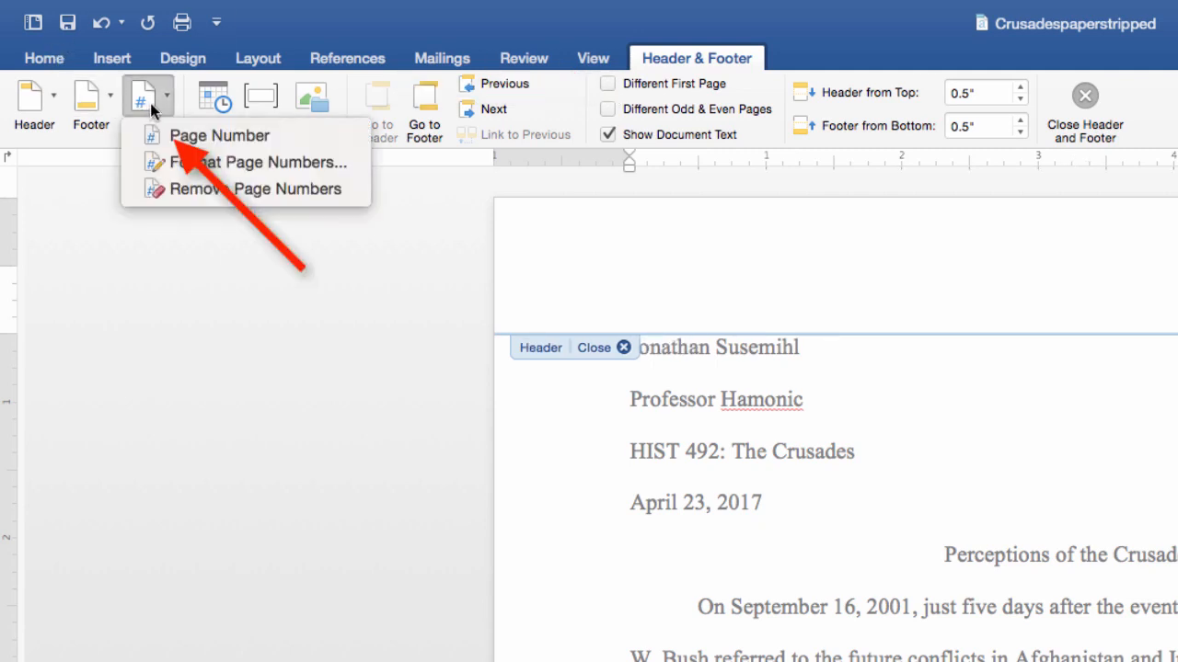
{"action": "left_click", "coordinate": [214, 138]}
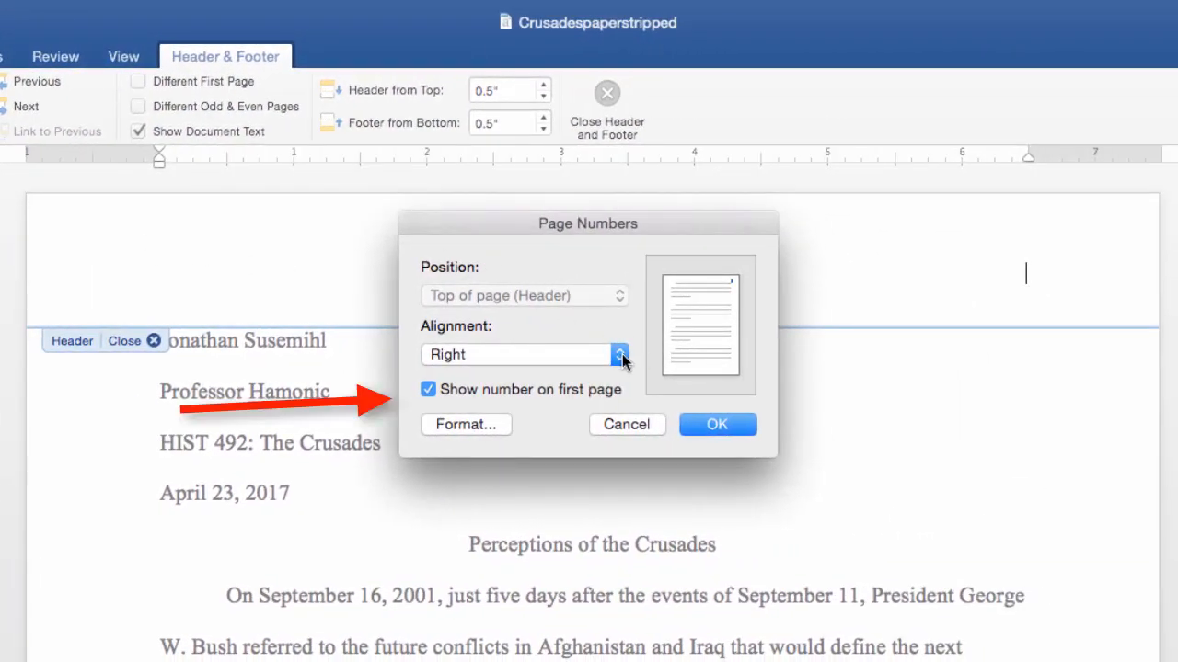
{"action": "left_click", "coordinate": [623, 357]}
{"action": "left_click", "coordinate": [623, 358]}
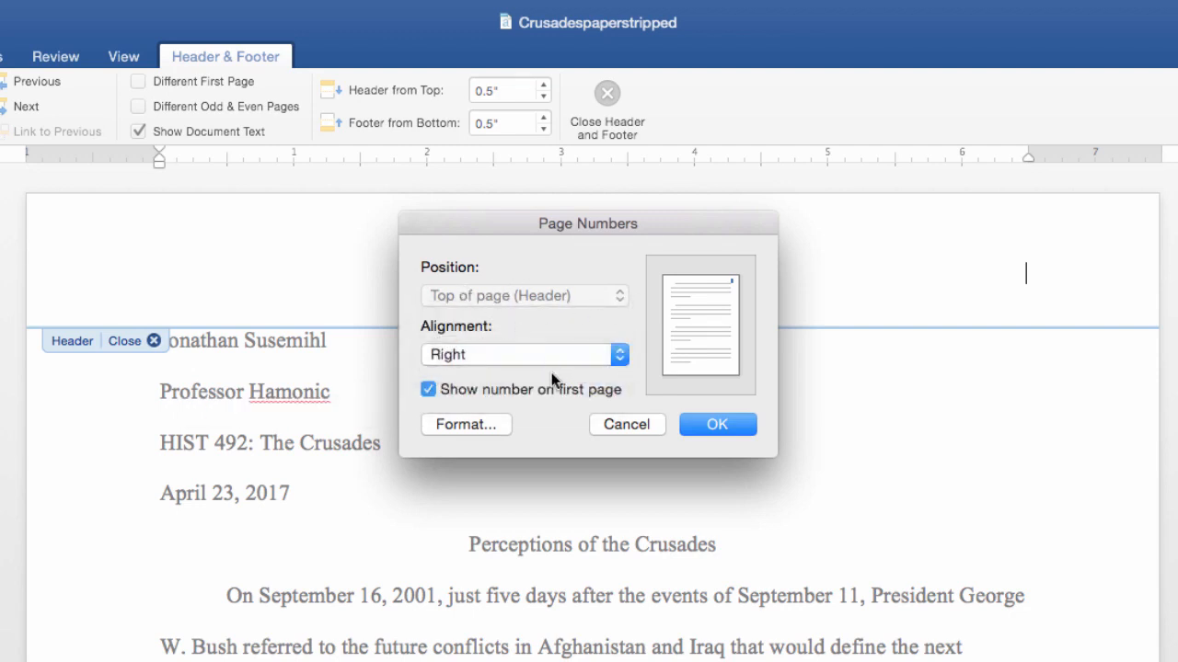
{"action": "left_click", "coordinate": [718, 425]}
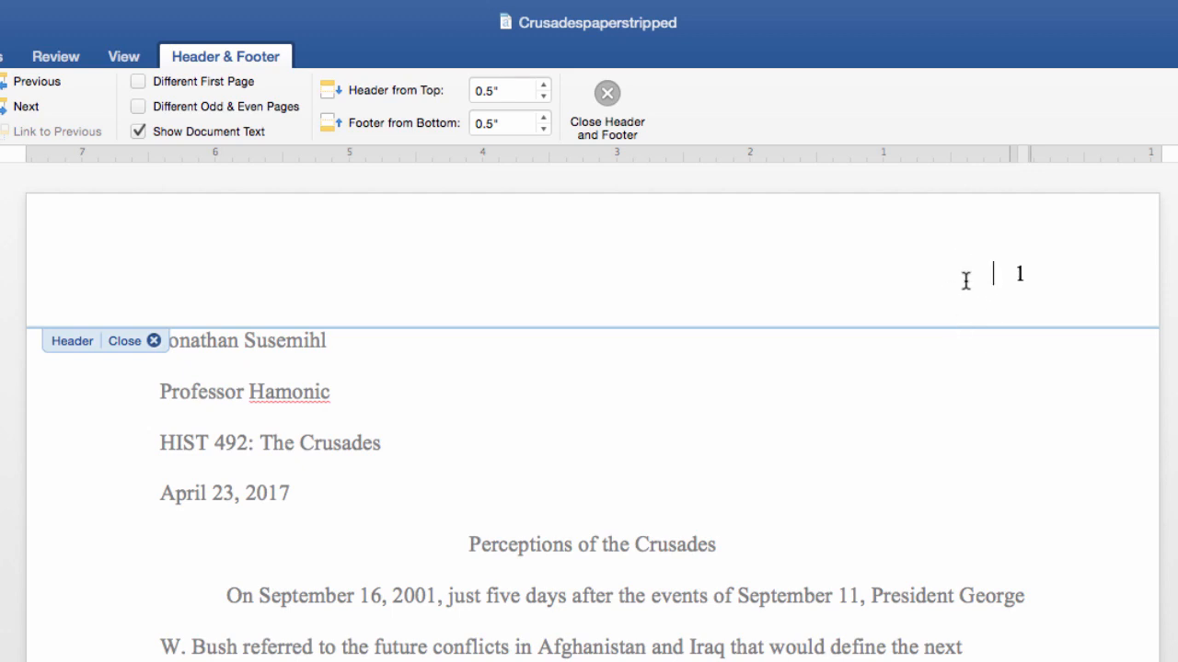
{"action": "type", "text": "Susemihl"}
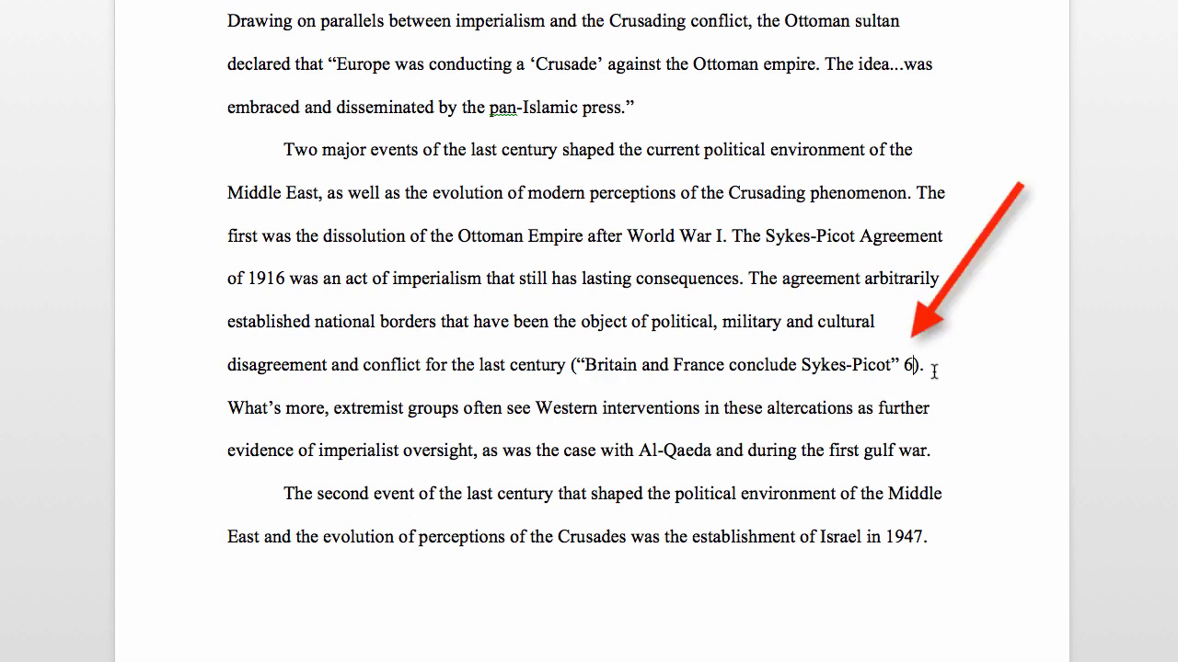
Delete the page number 6 from the in-text citation "Britain and France conclude Sykes-Picot"
{"action": "key", "text": "BackSpace"}
{"action": "key", "text": "BackSpace"}
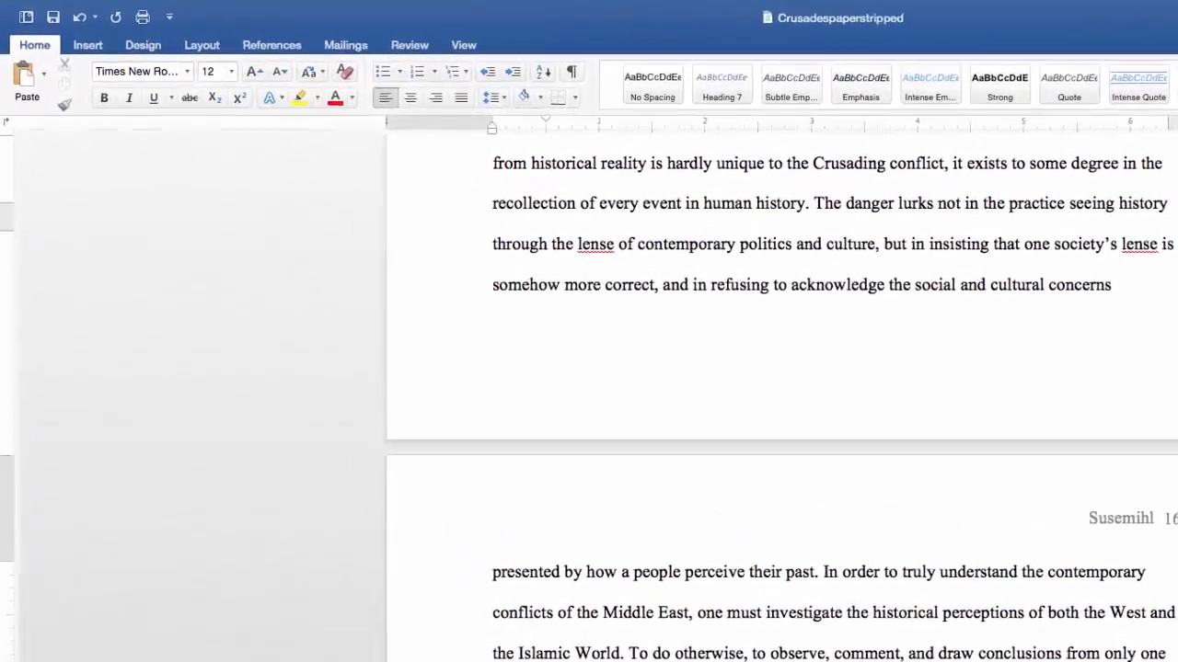
Start a new page after the paper's last paragraph with the centered heading "Works Cited" and a left-aligned line below it
{"action": "left_click", "coordinate": [91, 49]}
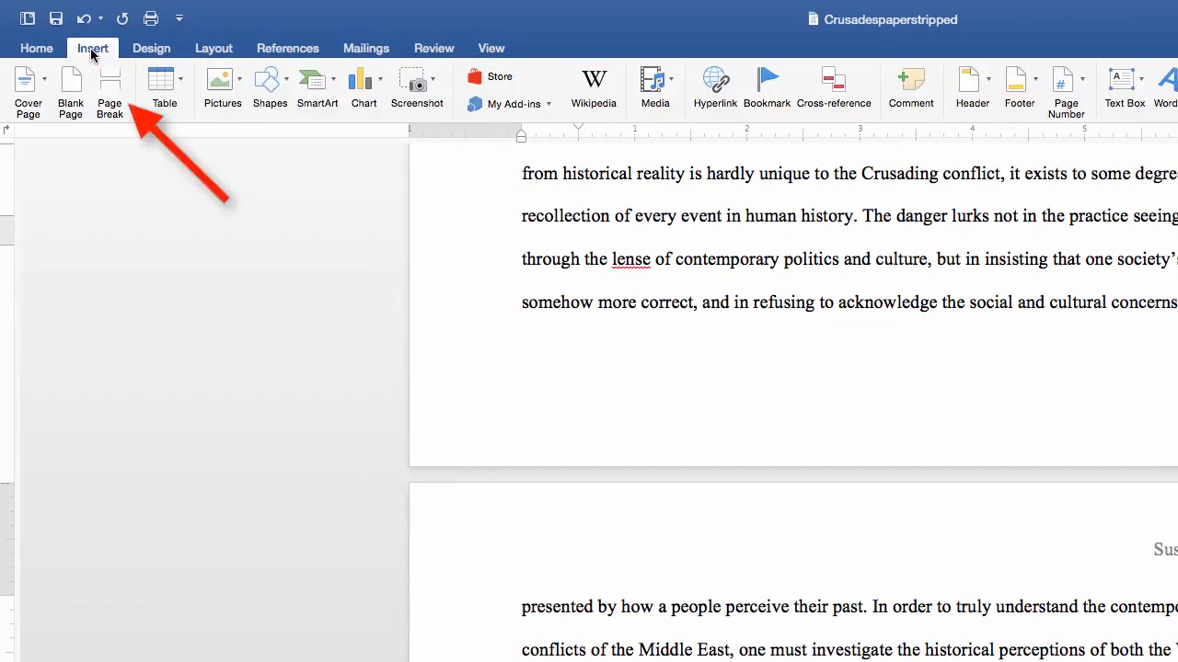
{"action": "left_click", "coordinate": [109, 103]}
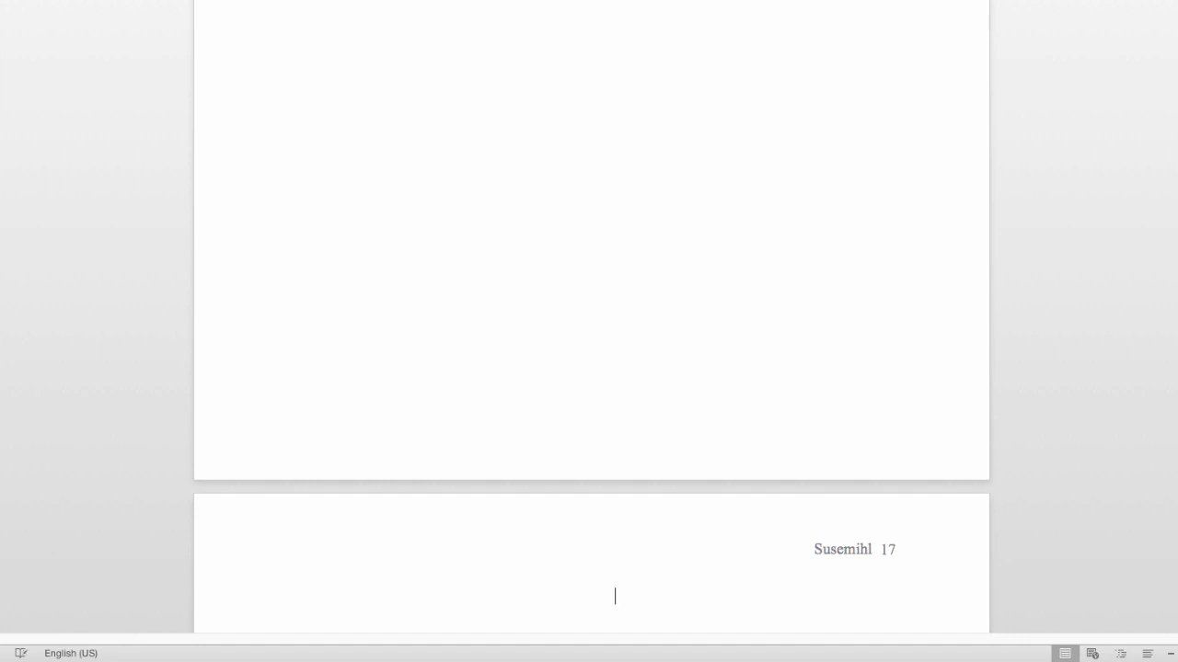
{"action": "type", "text": "Works Cited"}
{"action": "key", "text": "Return"}
{"action": "key", "text": "super+l"}
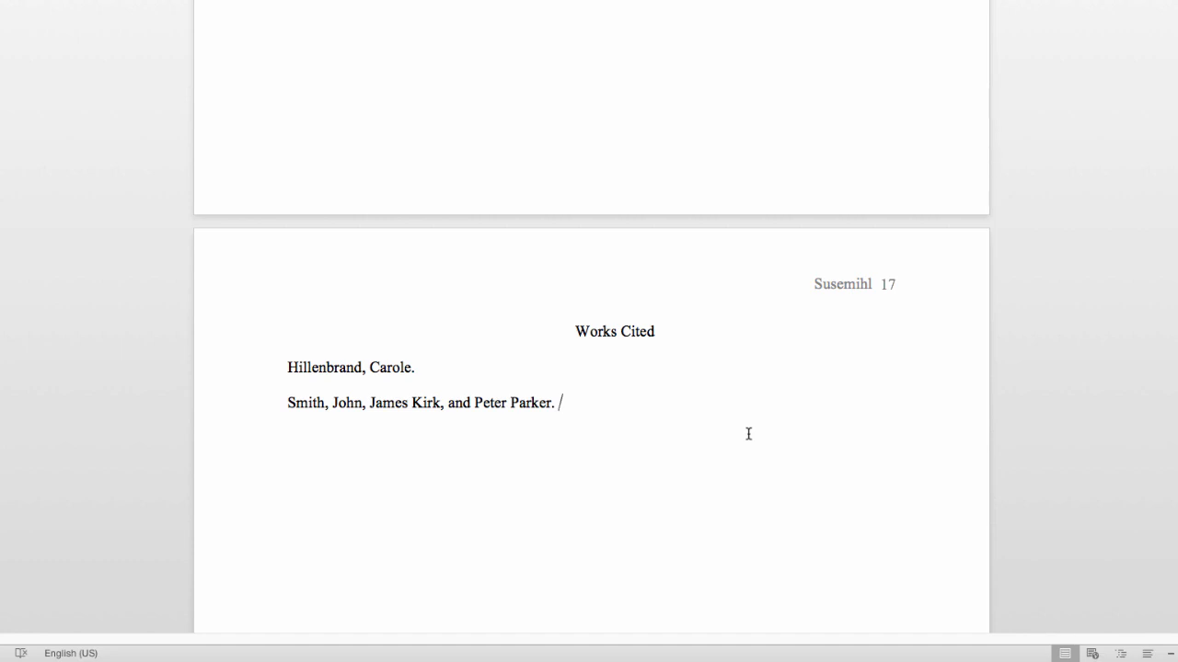
In the multi-author entry, add another author after the first, and replace every author following the first with "et al"
{"action": "left_click", "coordinate": [369, 403]}
{"action": "type", "text": "Sam Scott,"}
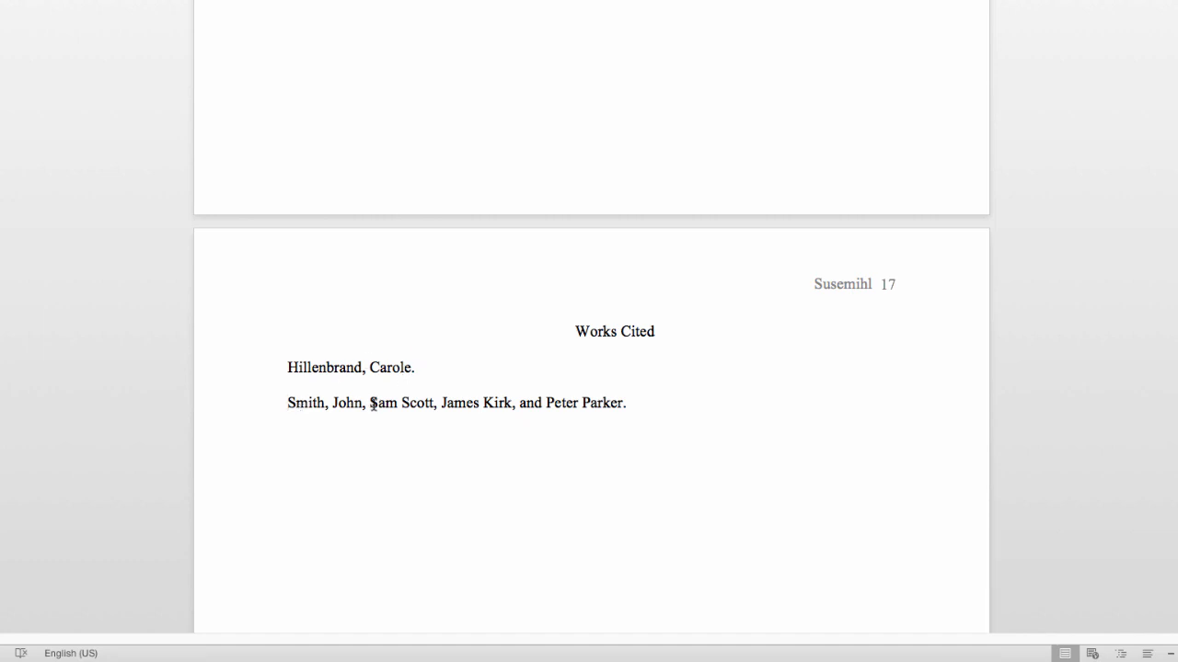
{"action": "mouse_move", "coordinate": [371, 405]}
{"action": "left_mouse_down"}
{"action": "mouse_move", "coordinate": [525, 416]}
{"action": "mouse_move", "coordinate": [620, 406]}
{"action": "left_mouse_up"}
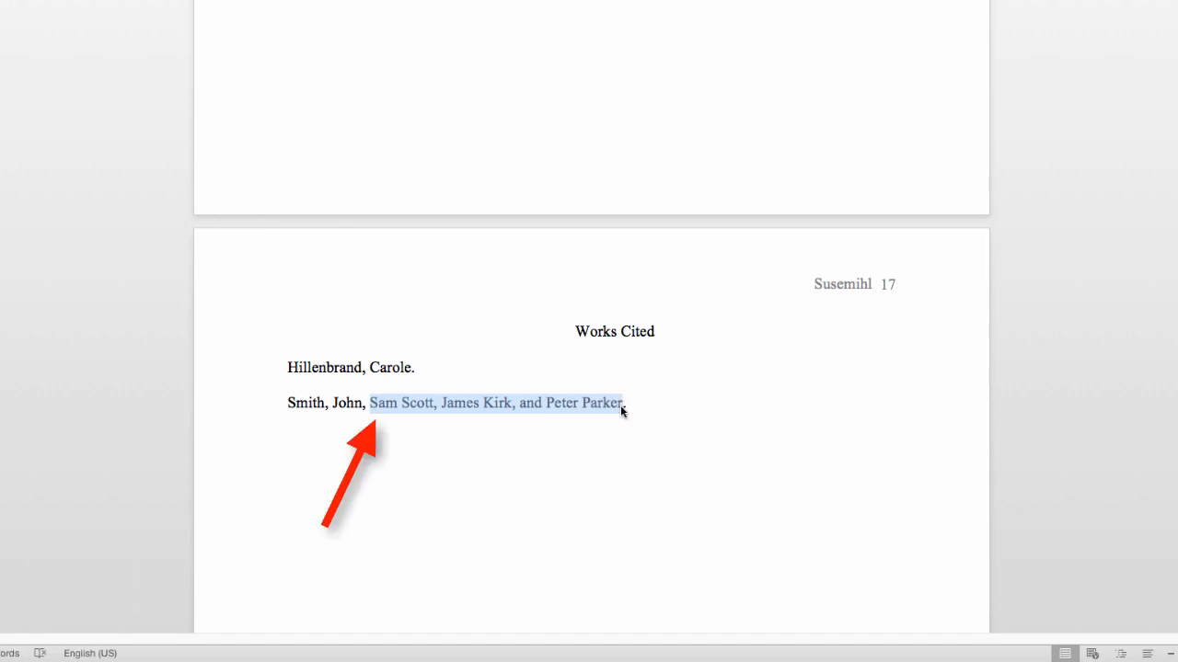
{"action": "type", "text": "et al"}
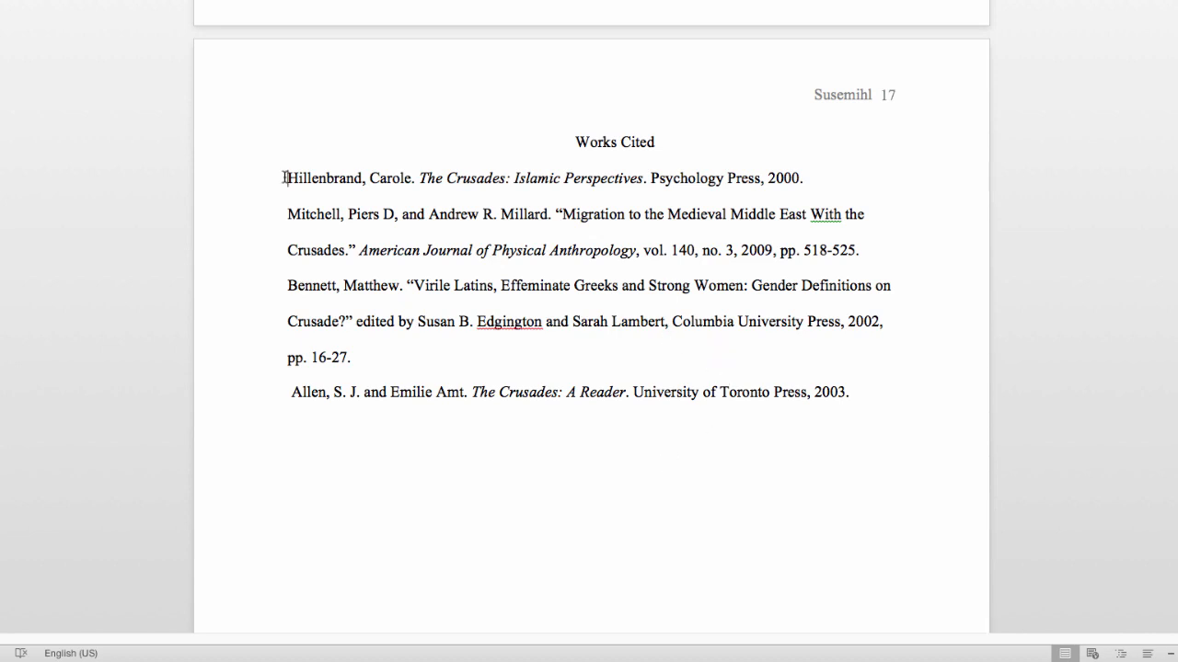
Sort all the Works Cited entries alphabetically by paragraphs, as text in ascending order with no header row
{"action": "left_click_drag", "start_coordinate": [287, 178], "coordinate": [871, 408]}
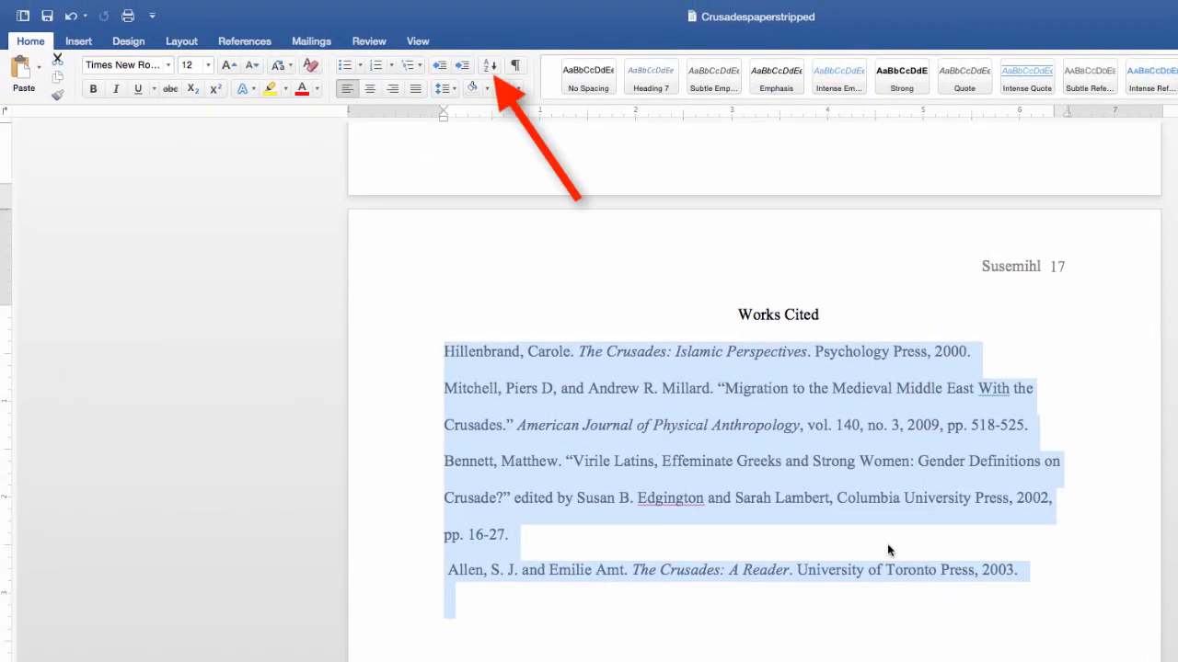
{"action": "left_click", "coordinate": [490, 66]}
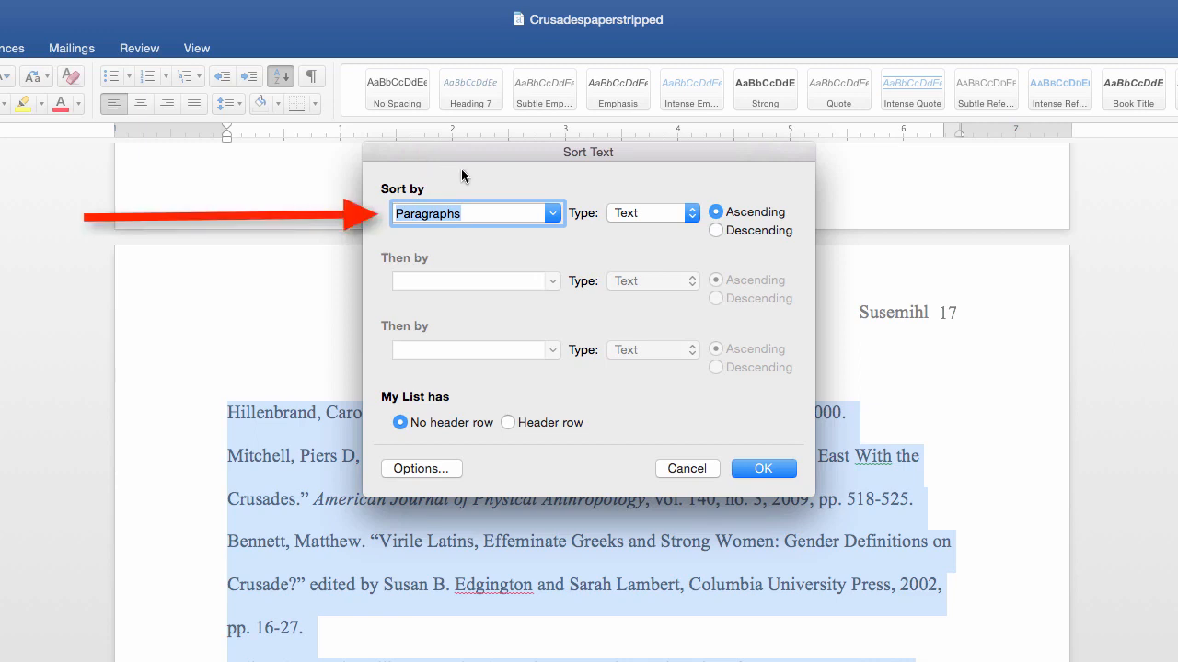
{"action": "left_click", "coordinate": [556, 217]}
{"action": "left_click", "coordinate": [551, 232]}
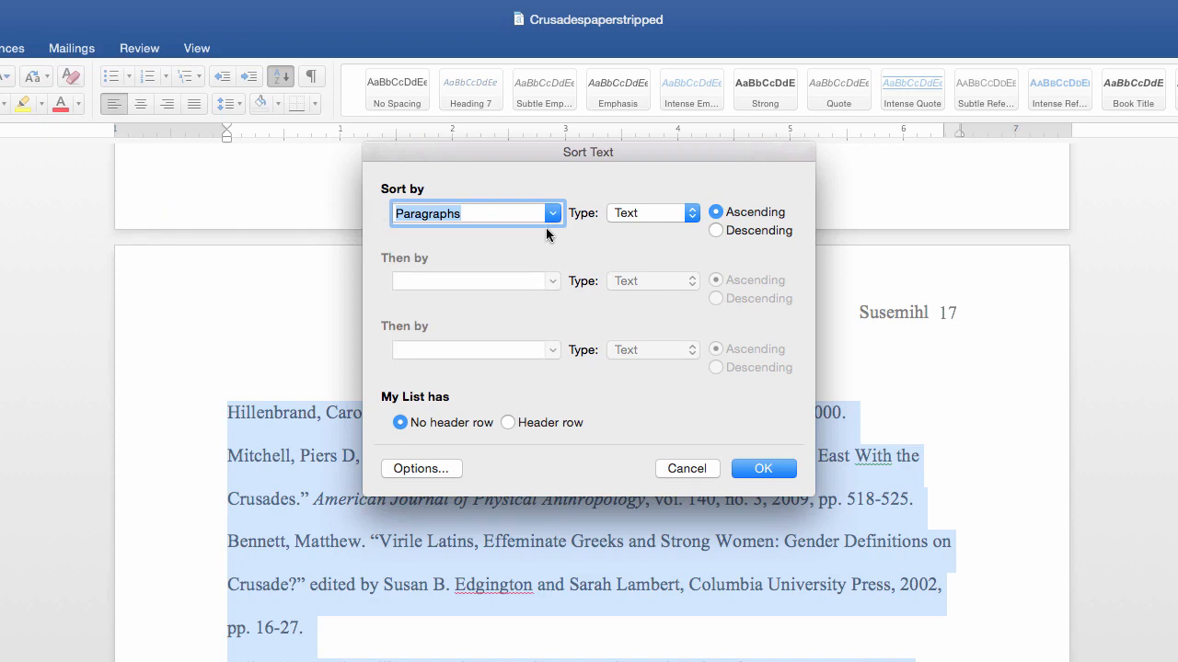
{"action": "left_click", "coordinate": [763, 469]}
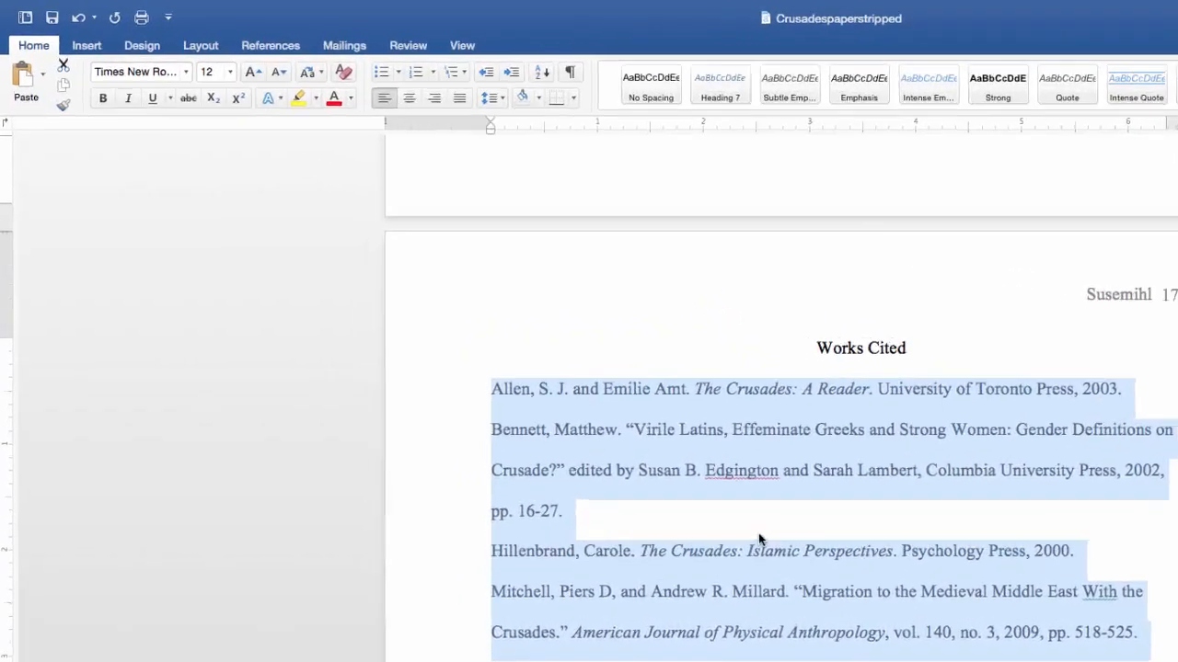
Apply a 0.5" hanging indent to all the Works Cited entries
{"action": "mouse_move", "coordinate": [192, 3]}
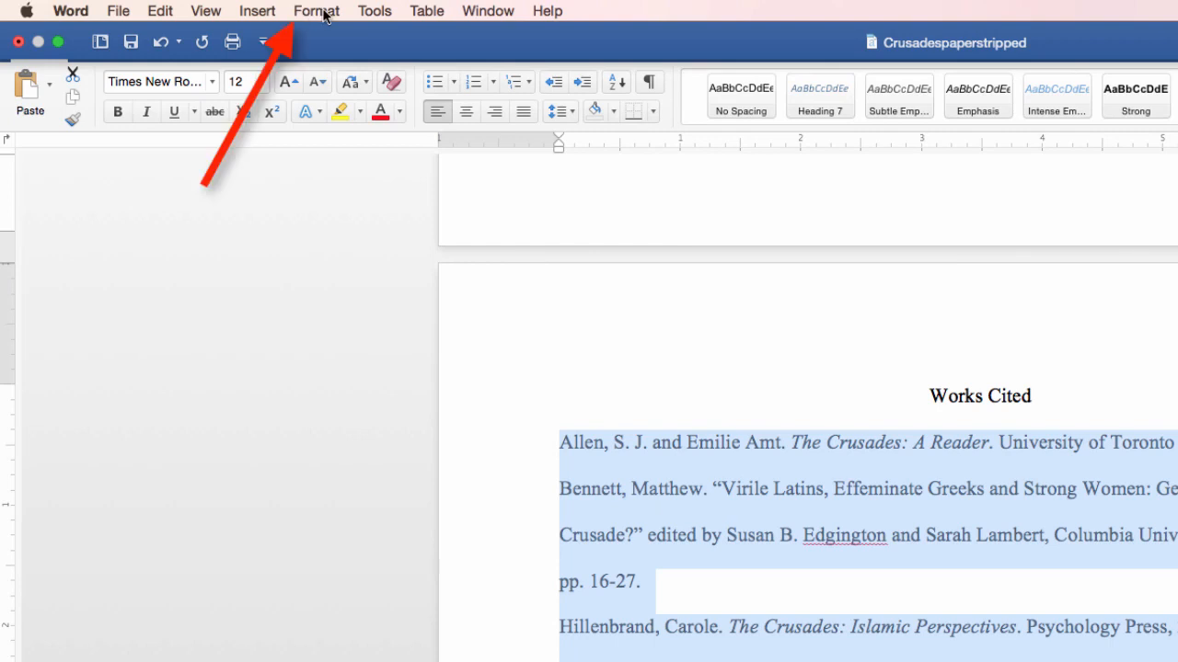
{"action": "left_click", "coordinate": [324, 13]}
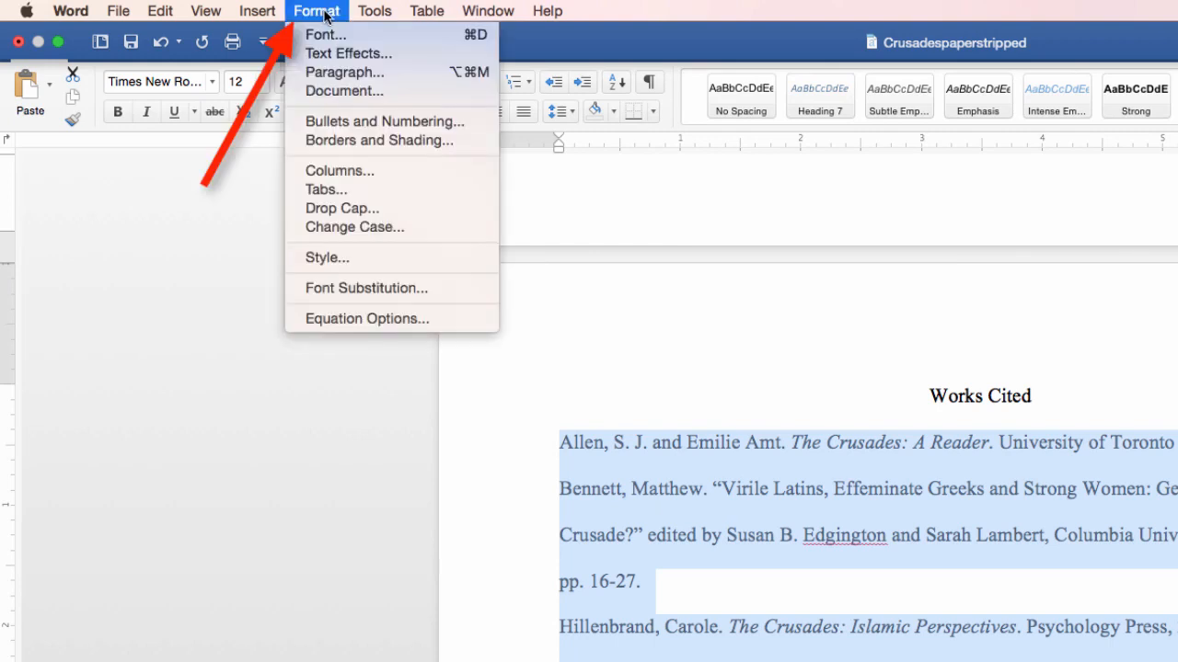
{"action": "left_click", "coordinate": [355, 74]}
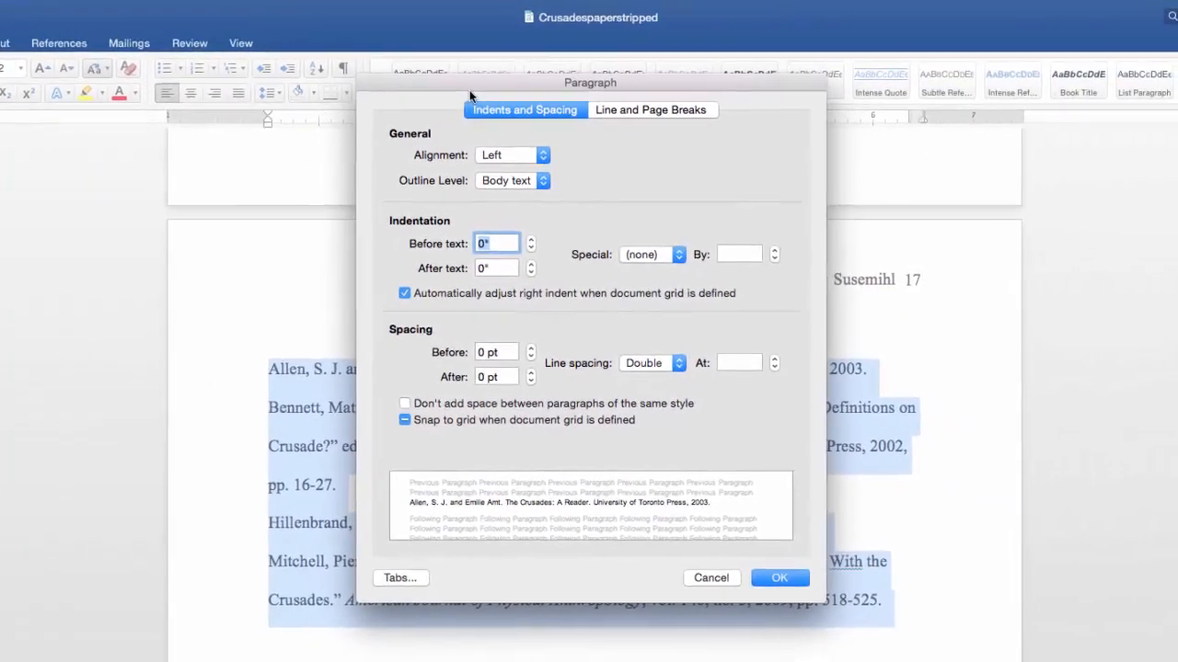
{"action": "left_click", "coordinate": [649, 254]}
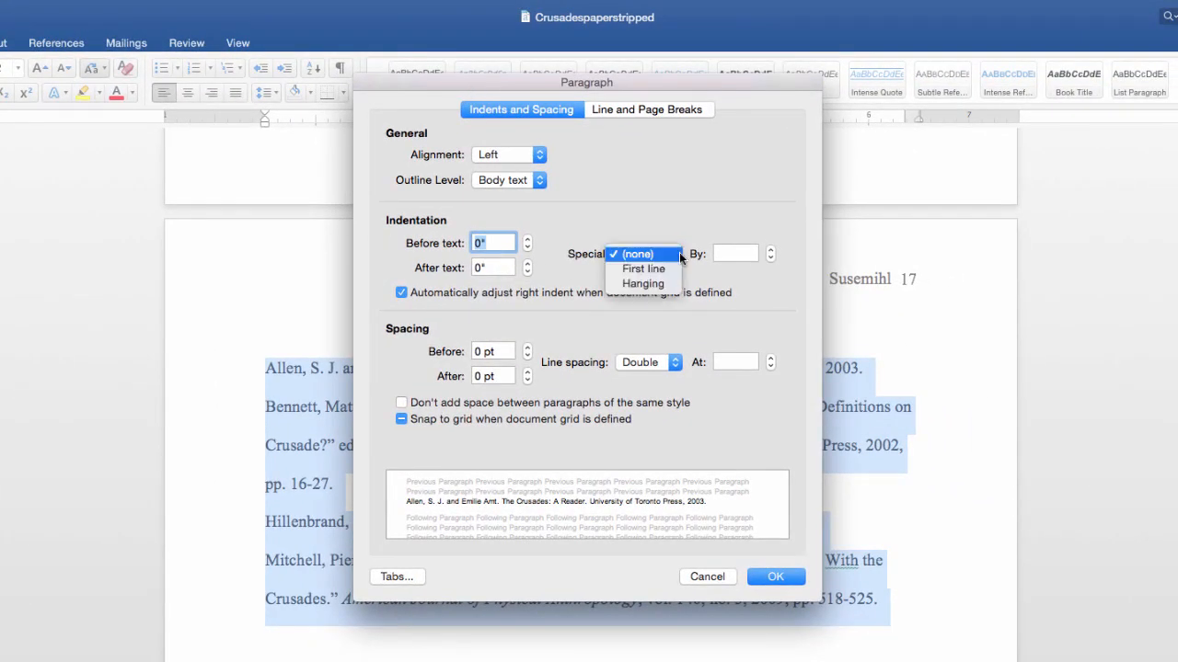
{"action": "left_click", "coordinate": [666, 287]}
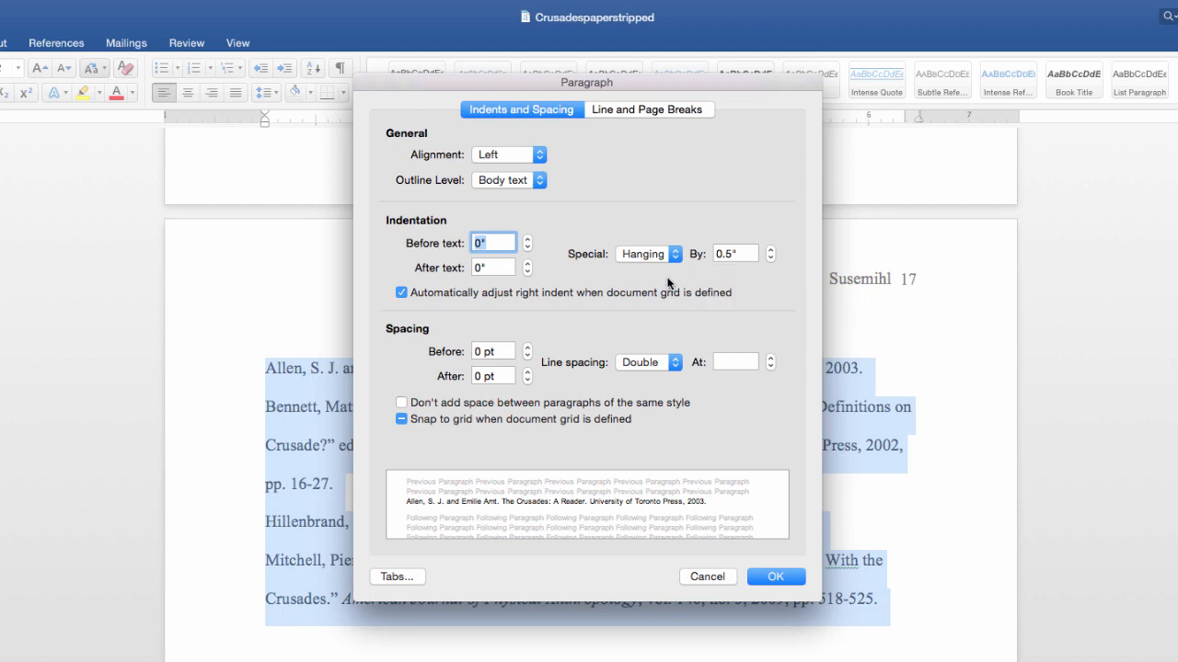
{"action": "left_click", "coordinate": [775, 576]}
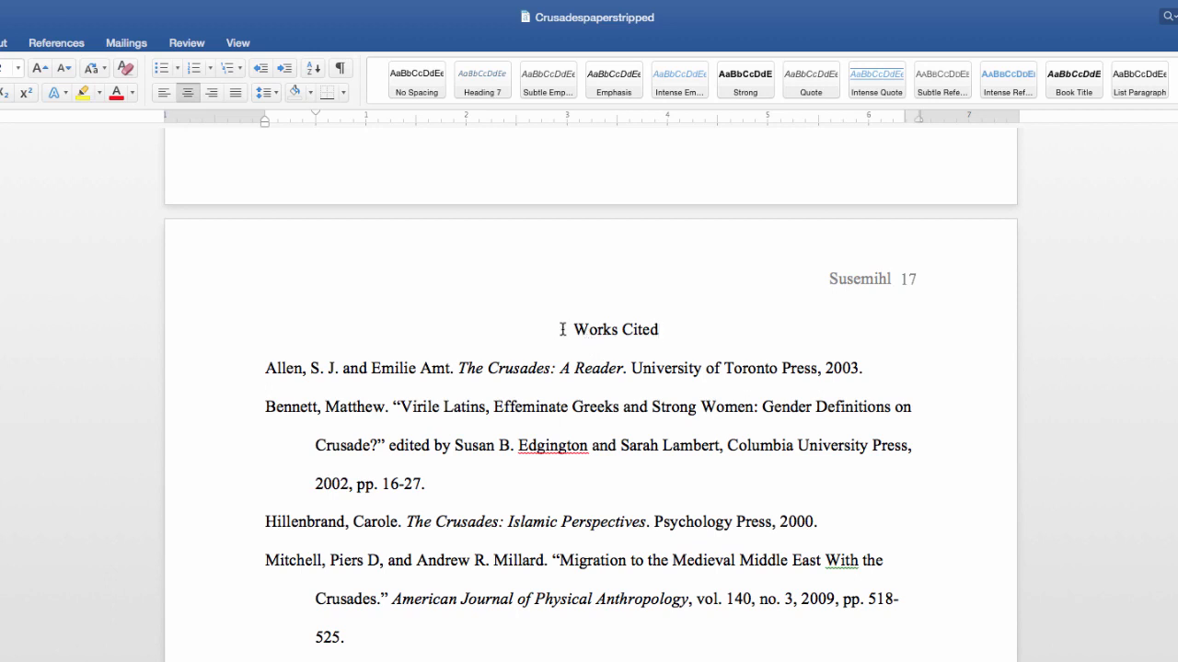
Change the heading above the source list to the singular "Work Cited"
{"action": "left_click_drag", "start_coordinate": [562, 329], "coordinate": [662, 334]}
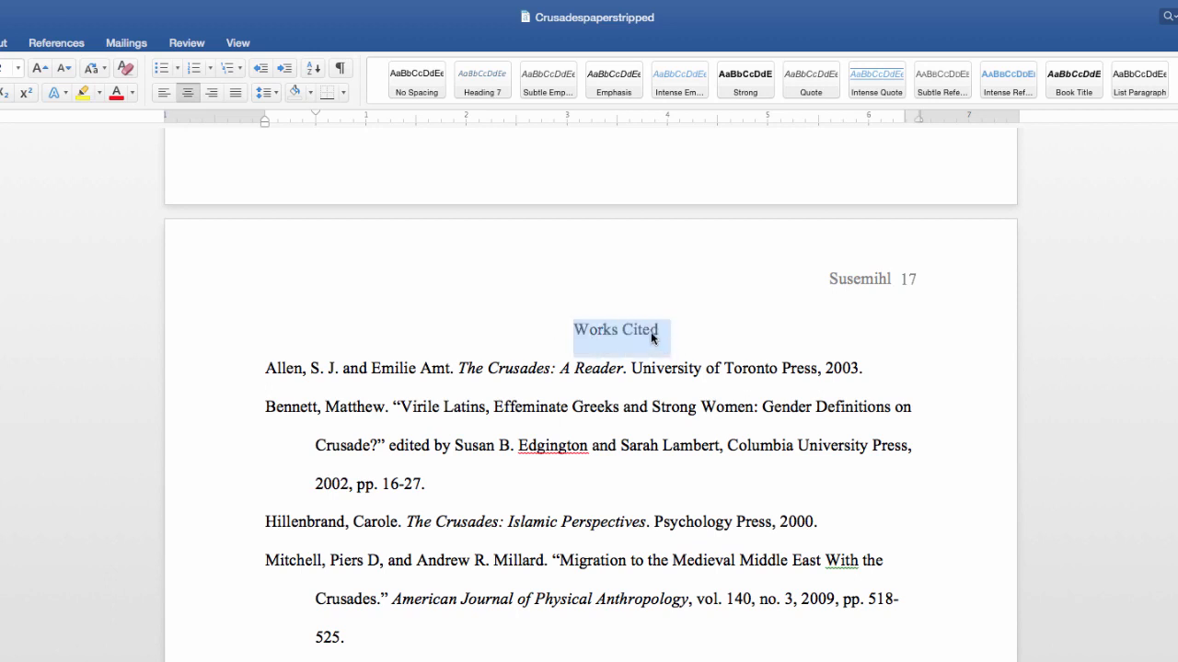
{"action": "left_click", "coordinate": [628, 333]}
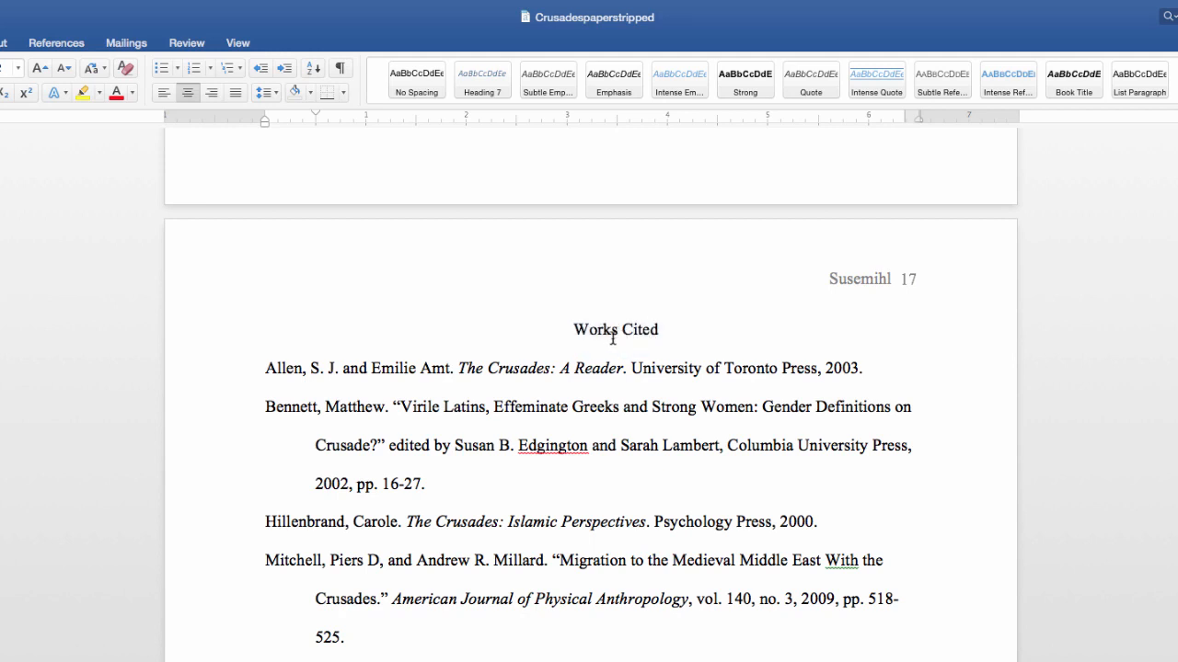
{"action": "left_click_drag", "start_coordinate": [572, 331], "coordinate": [623, 336]}
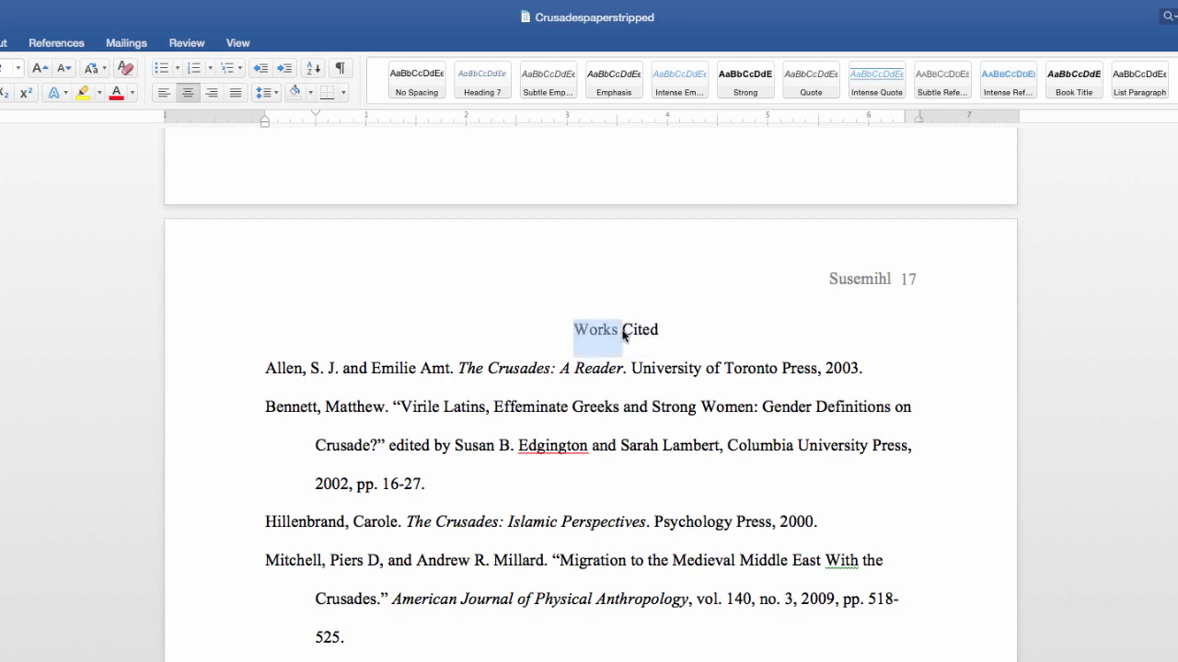
{"action": "left_click", "coordinate": [618, 333]}
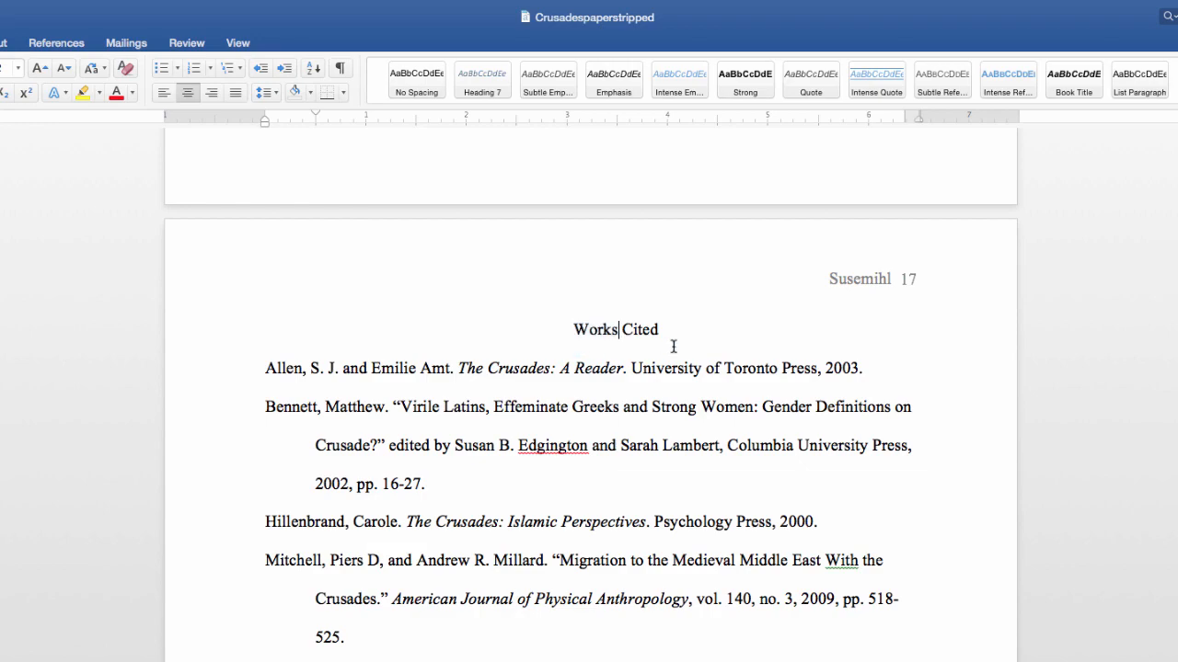
{"action": "key", "text": "BackSpace"}
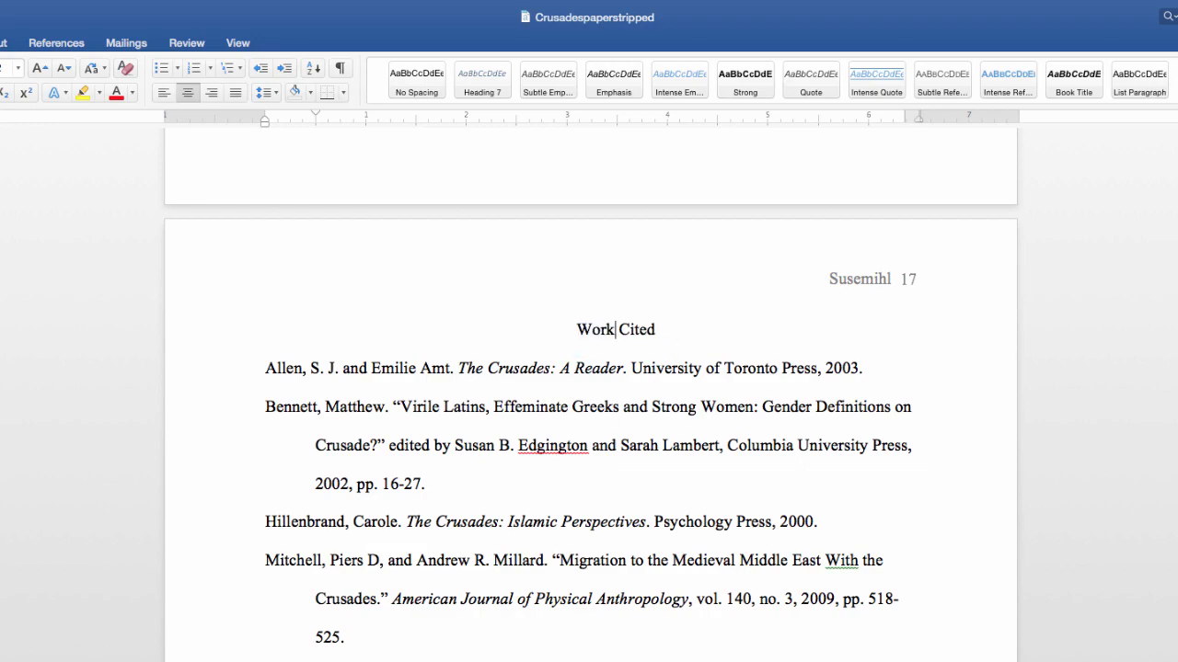